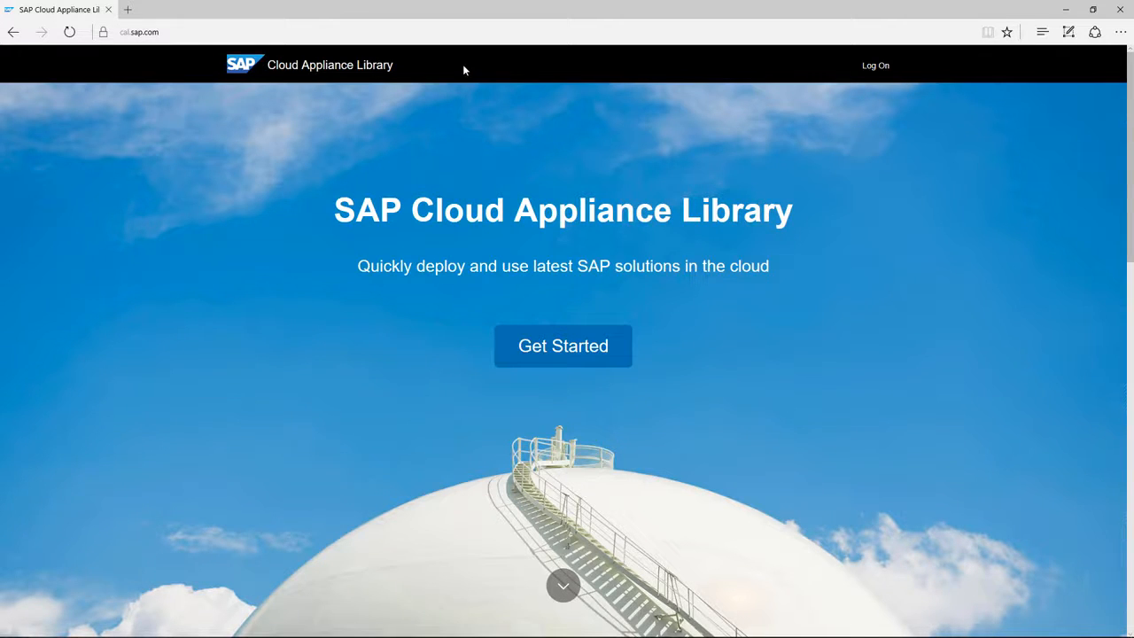
Log on to the library and open the details of the SAP Business One 9.2, version for SAP HANA PL7 solution.
{"action": "left_click", "coordinate": [877, 67]}
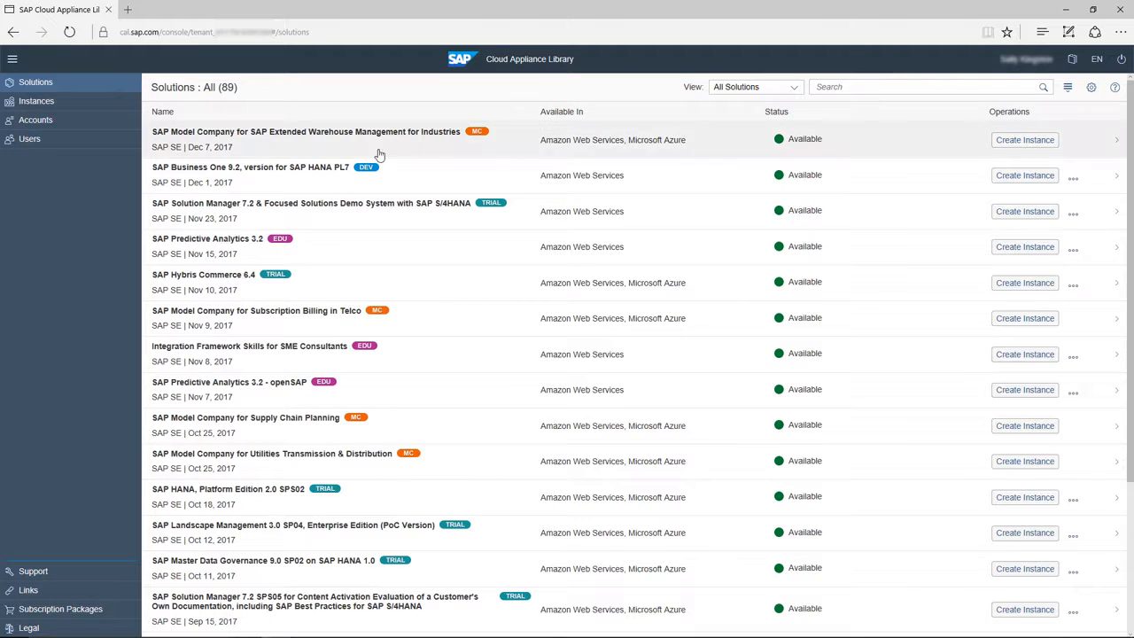
{"action": "left_click", "coordinate": [320, 173]}
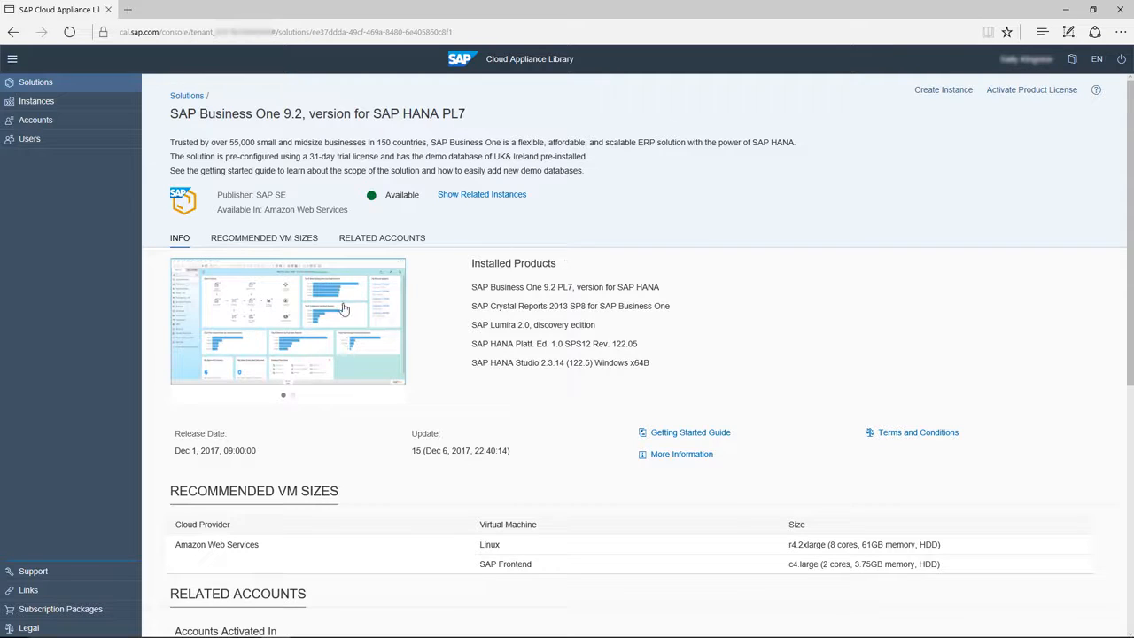
Examine the solution's enlarged preview image, its second media item and the Getting Started Guide.
{"action": "left_click", "coordinate": [314, 308]}
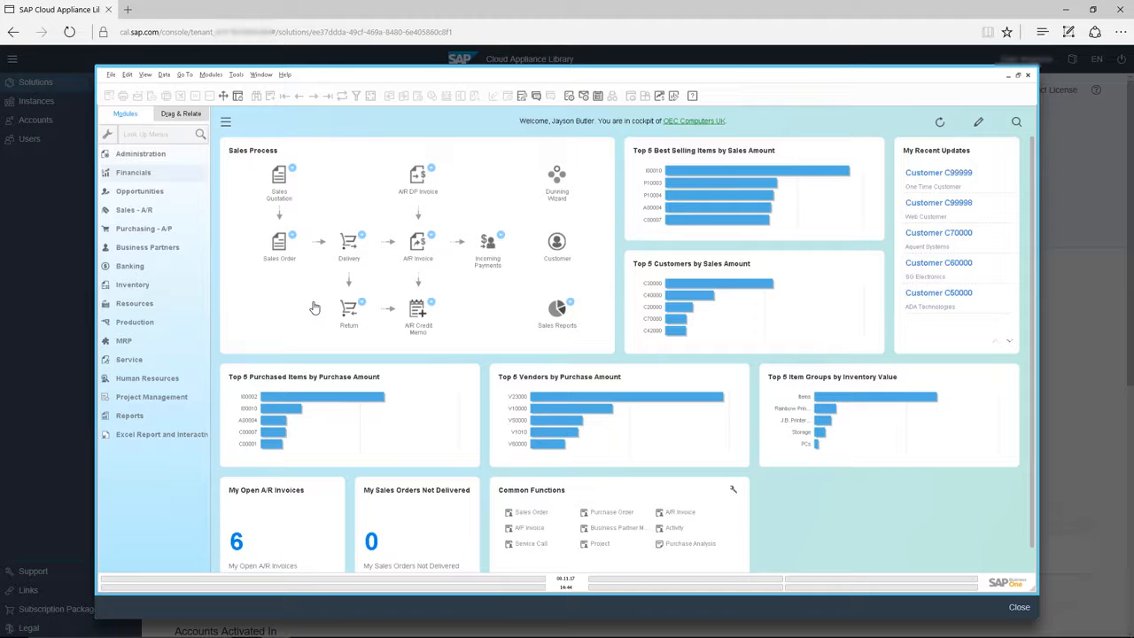
{"action": "left_click", "coordinate": [1014, 608]}
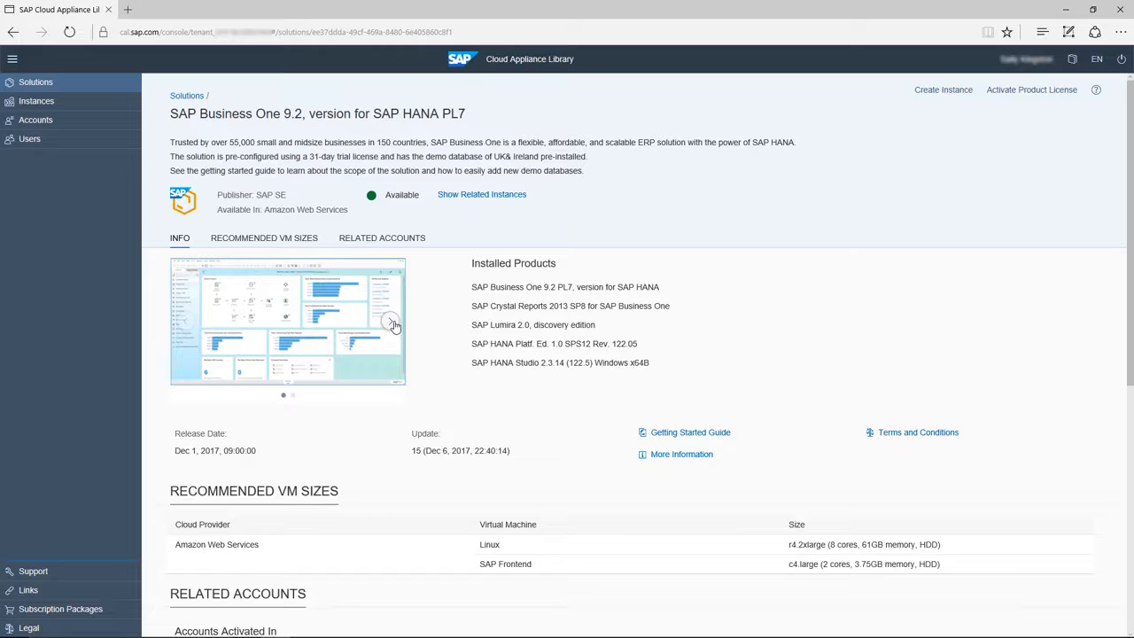
{"action": "left_click", "coordinate": [393, 322]}
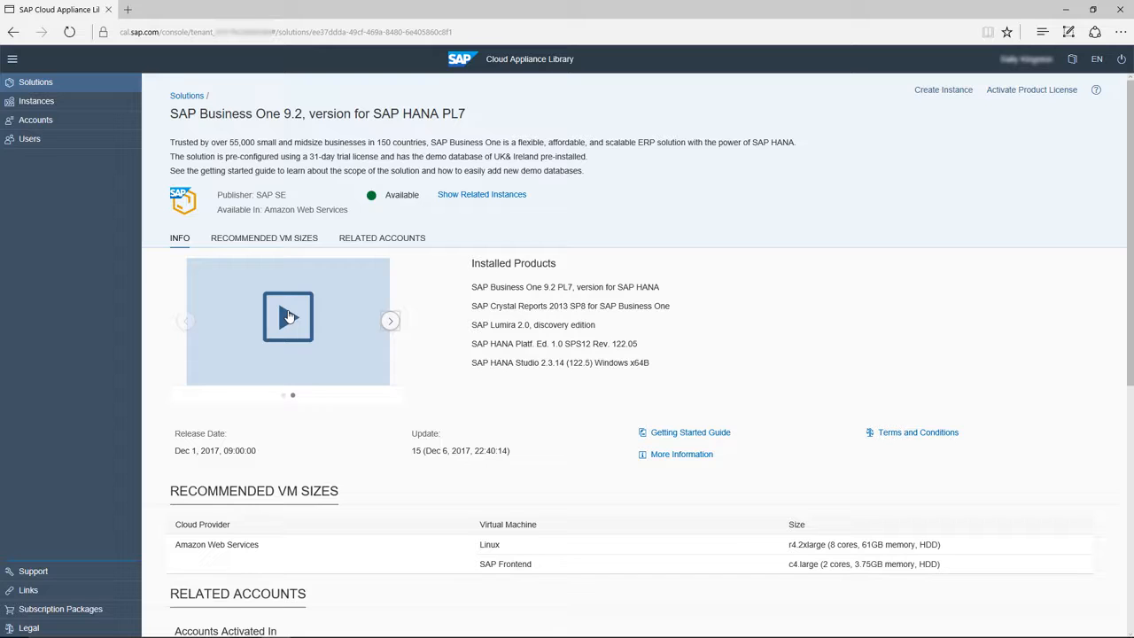
{"action": "left_click", "coordinate": [714, 439]}
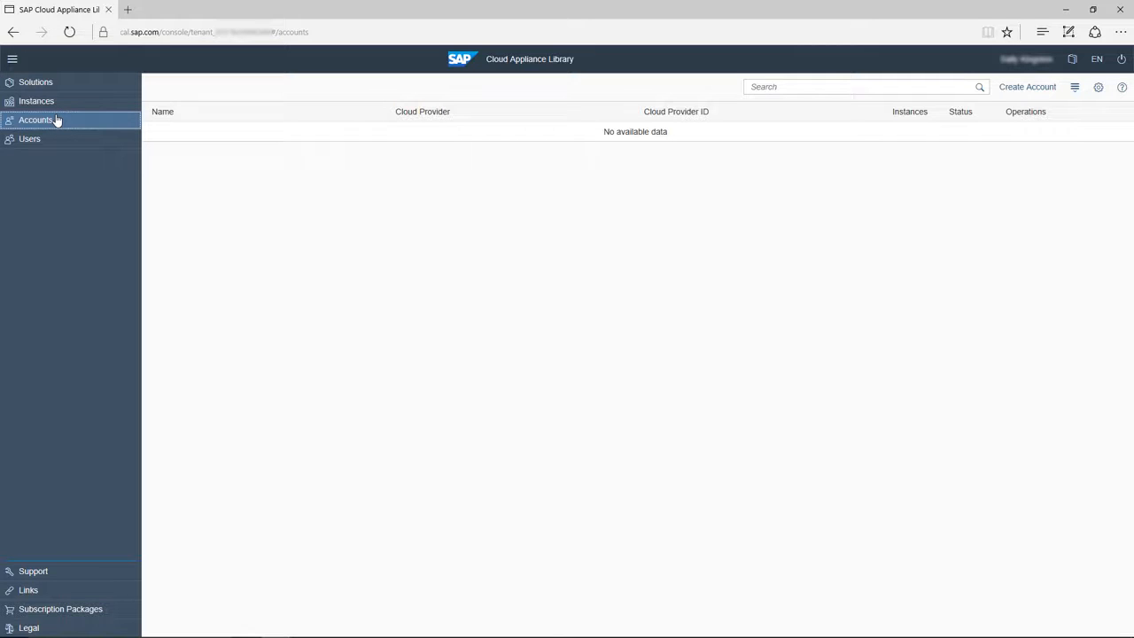
Start a new account named Employee1 with the description "Account for Presales Consultant" and Amazon Web Services as cloud provider.
{"action": "left_click", "coordinate": [1018, 88]}
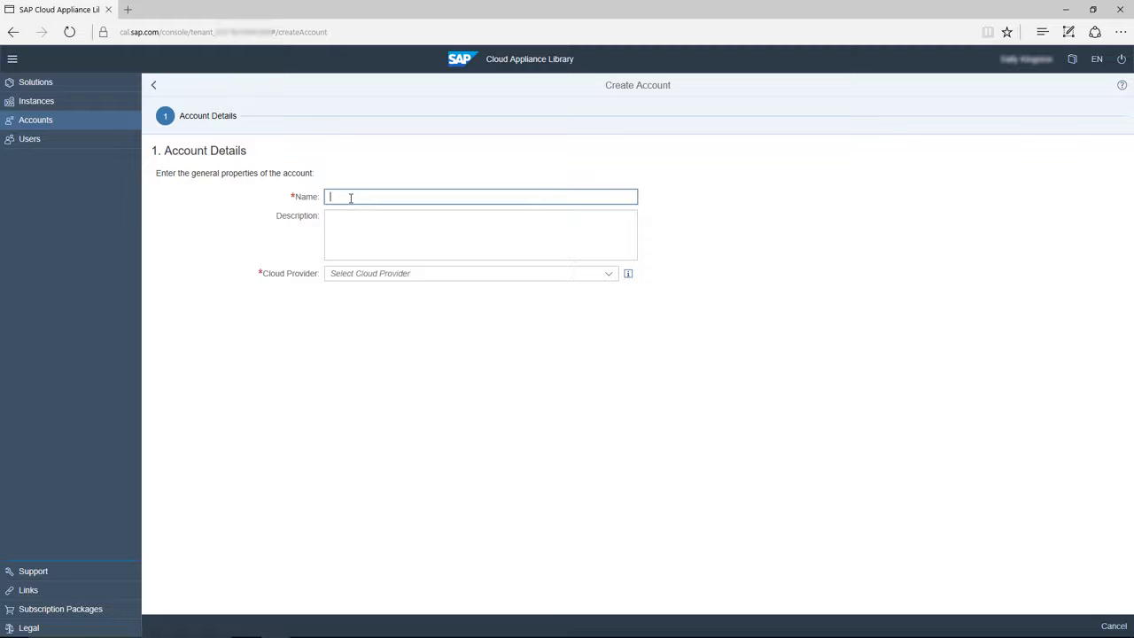
{"action": "type", "text": "Employee1"}
{"action": "left_click", "coordinate": [350, 221]}
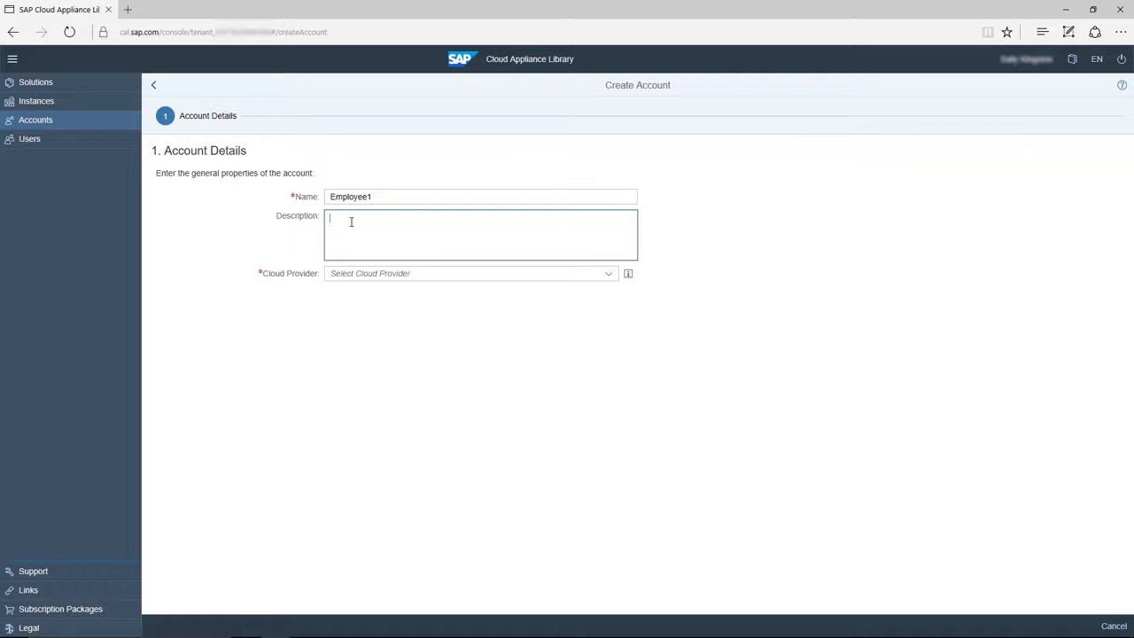
{"action": "type", "text": "Account for Presales Consultant"}
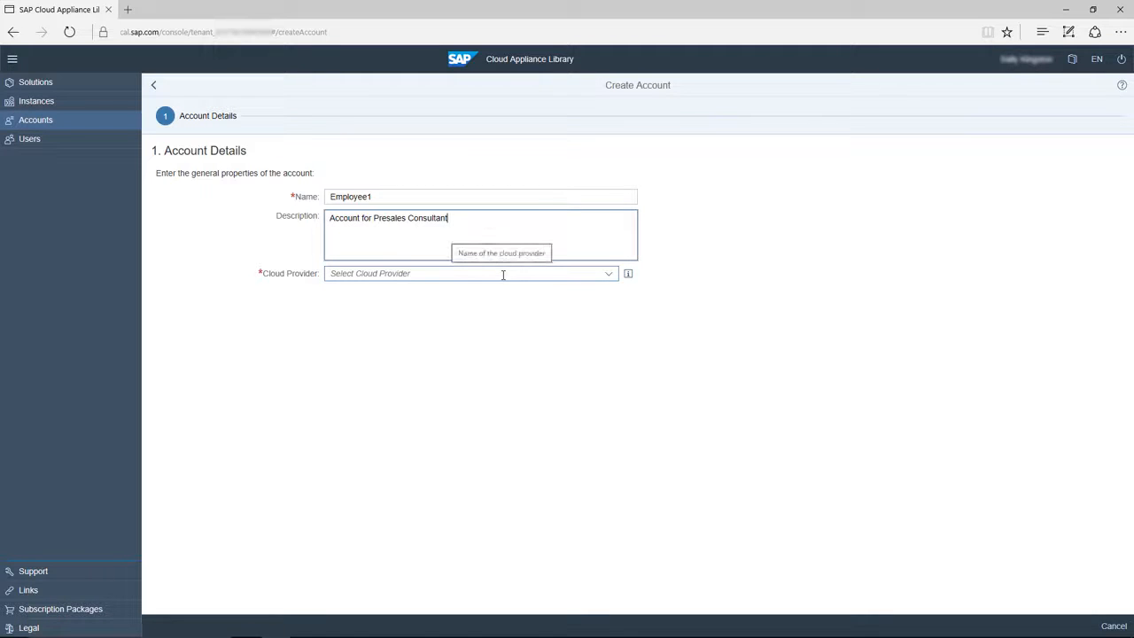
{"action": "left_click", "coordinate": [608, 275]}
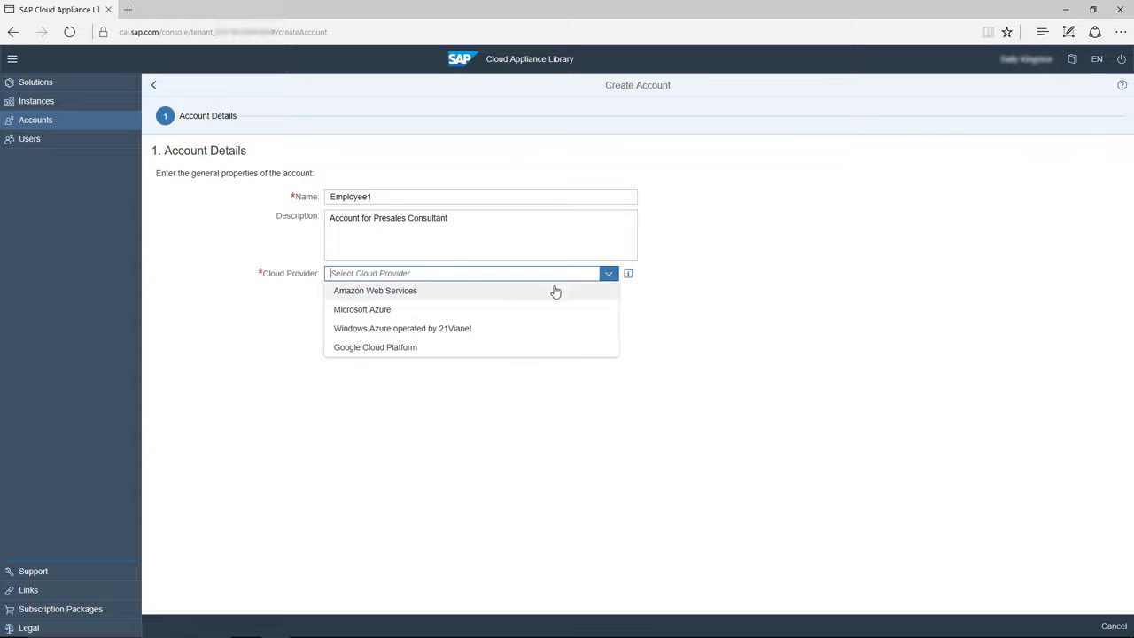
{"action": "left_click", "coordinate": [537, 292]}
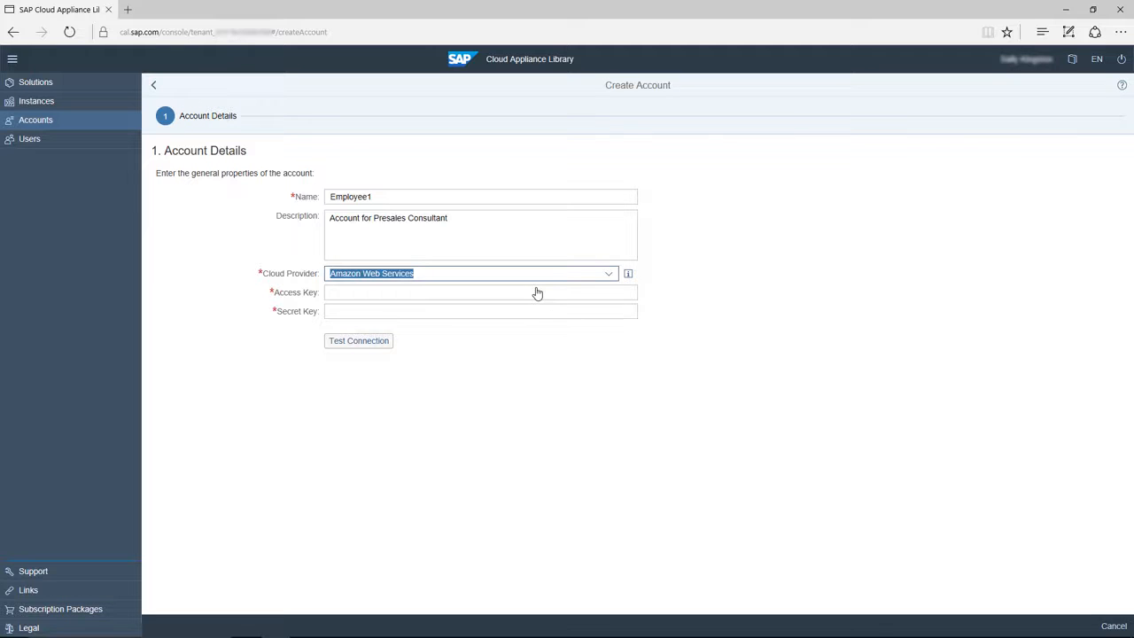
Enter the cloud provider's access key and secret key, and test the connection.
{"action": "left_click", "coordinate": [349, 291]}
{"action": "key", "text": "ctrl+v"}
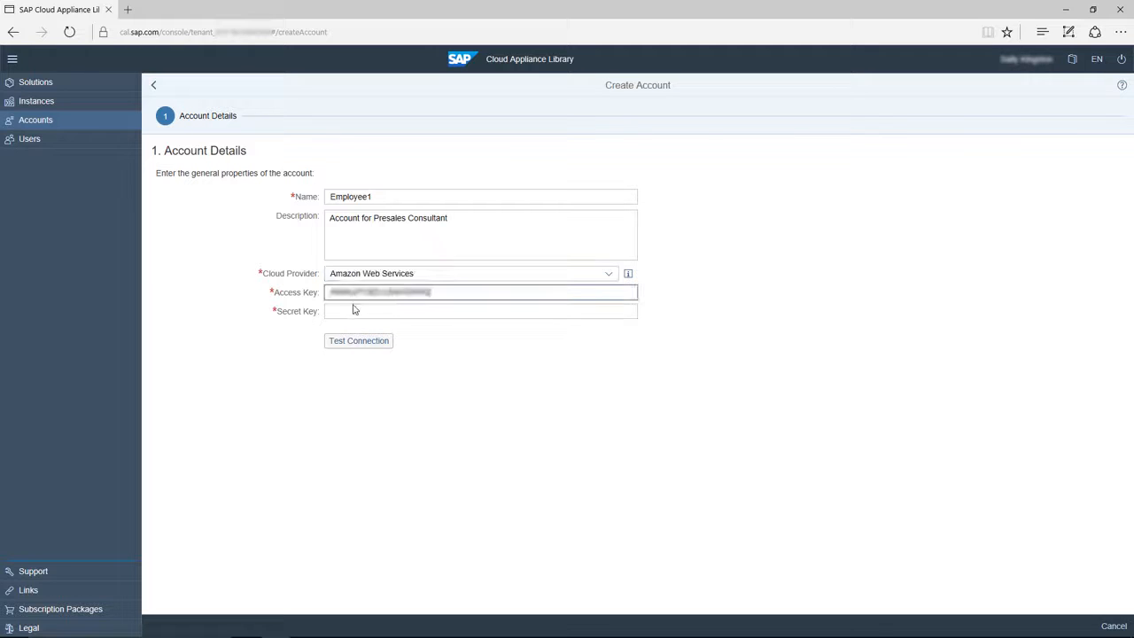
{"action": "left_click", "coordinate": [362, 311]}
{"action": "key", "text": "ctrl+v"}
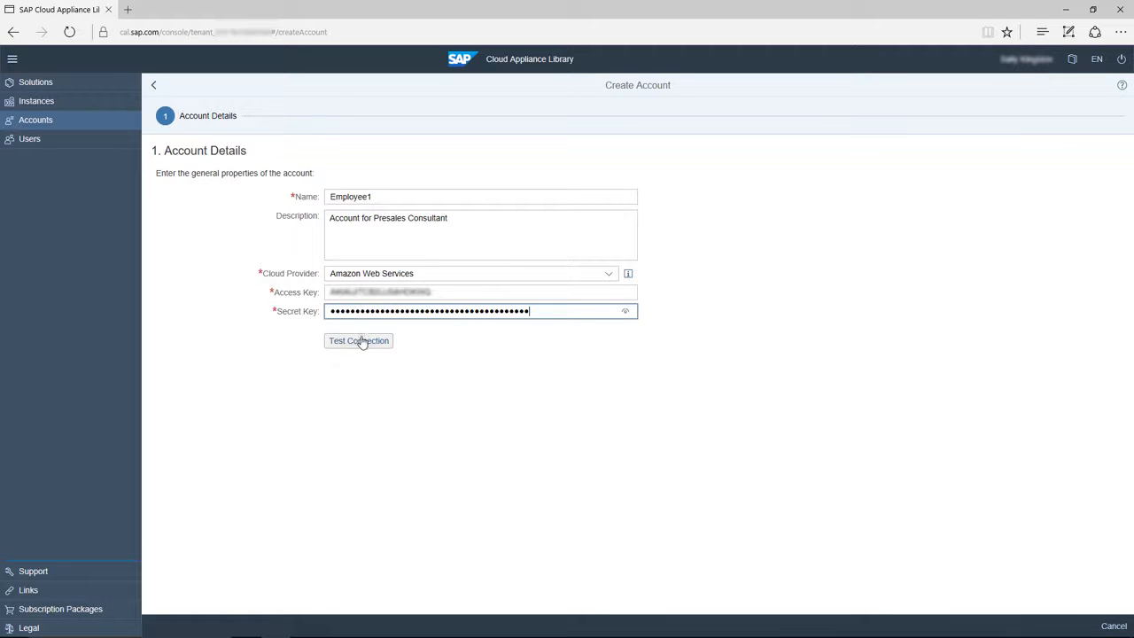
{"action": "left_click", "coordinate": [361, 341]}
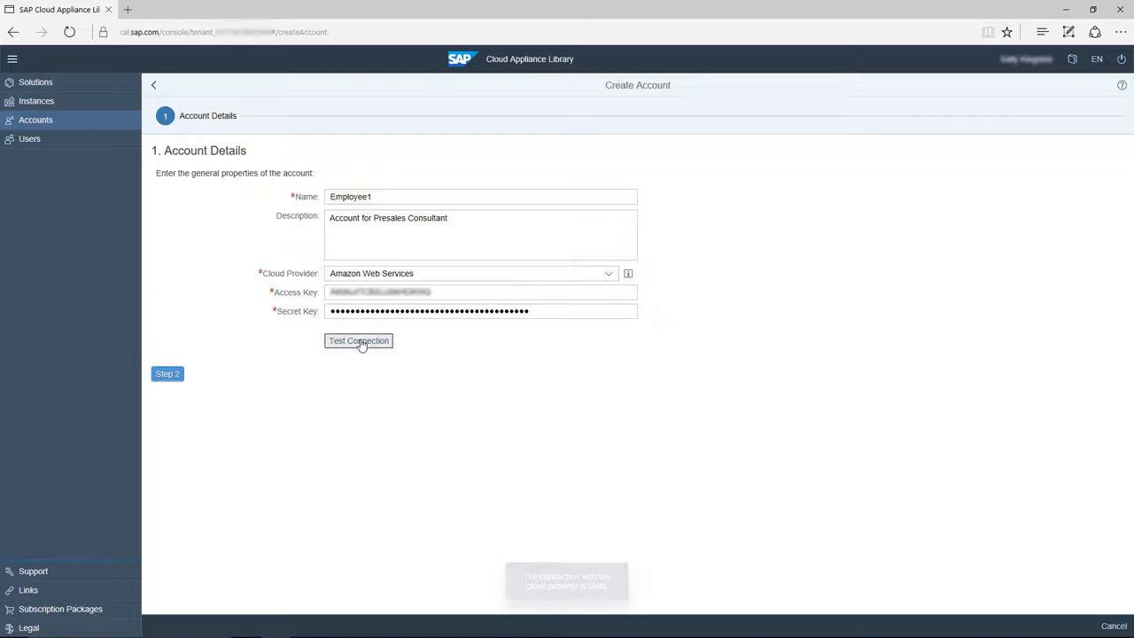
Keep the listed owner as account user, review the account summary and create the account.
{"action": "left_click", "coordinate": [177, 374]}
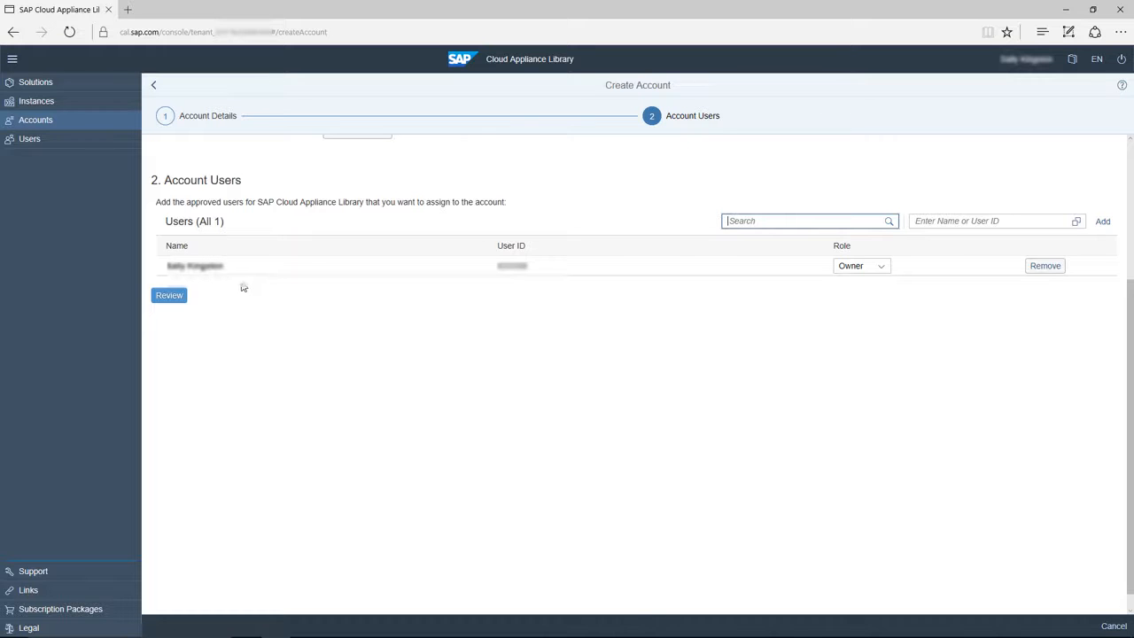
{"action": "scroll", "coordinate": [251, 288], "scroll_direction": "up", "scroll_amount": 3}
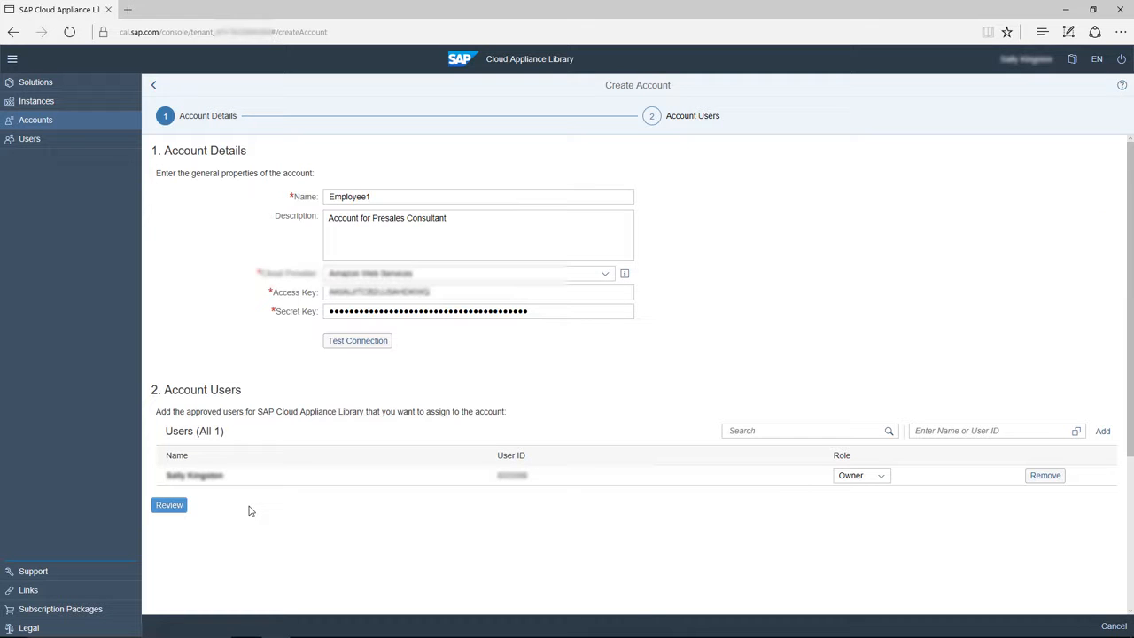
{"action": "left_click", "coordinate": [172, 505]}
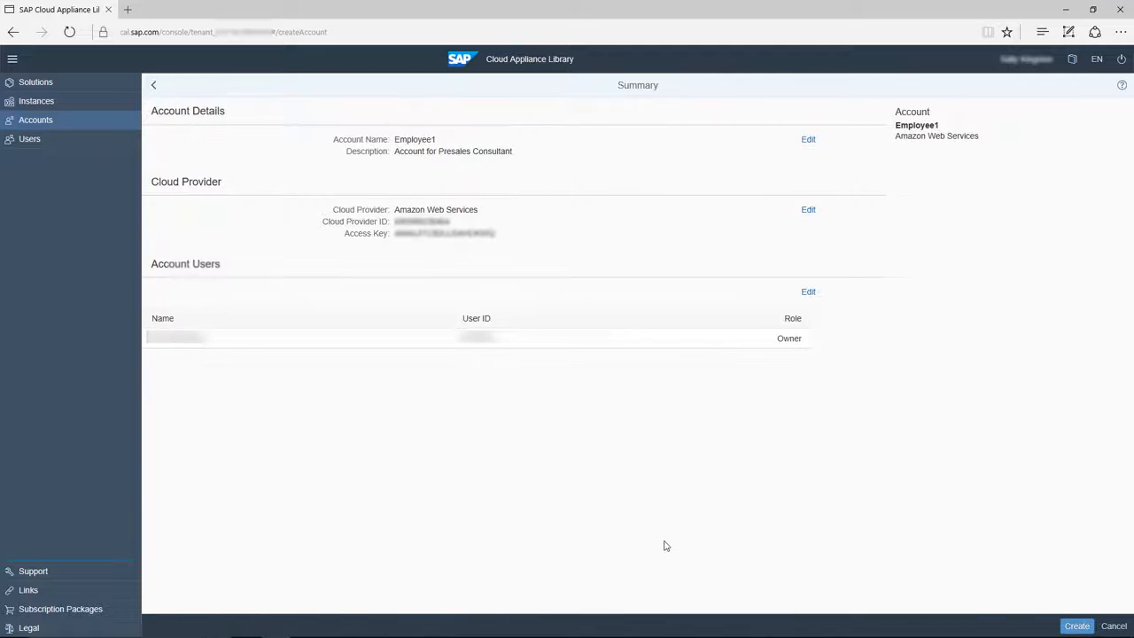
{"action": "left_click", "coordinate": [1077, 626]}
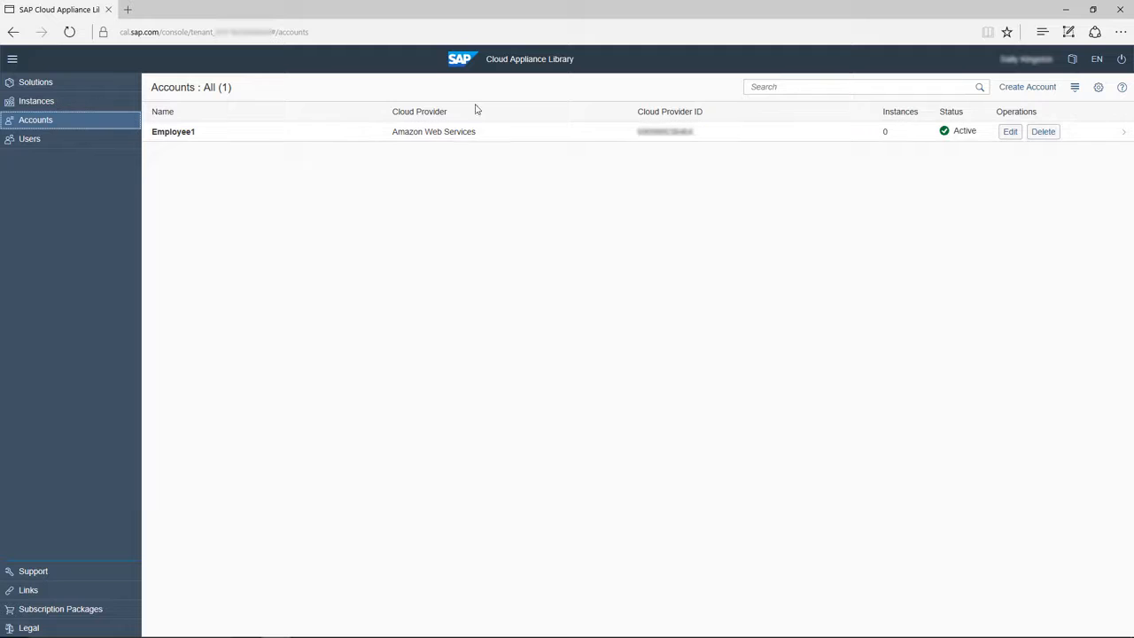
Start an advanced-mode instance of SAP Business One 9.2, version for SAP HANA PL7, using the existing account Employee1.
{"action": "left_click", "coordinate": [61, 86]}
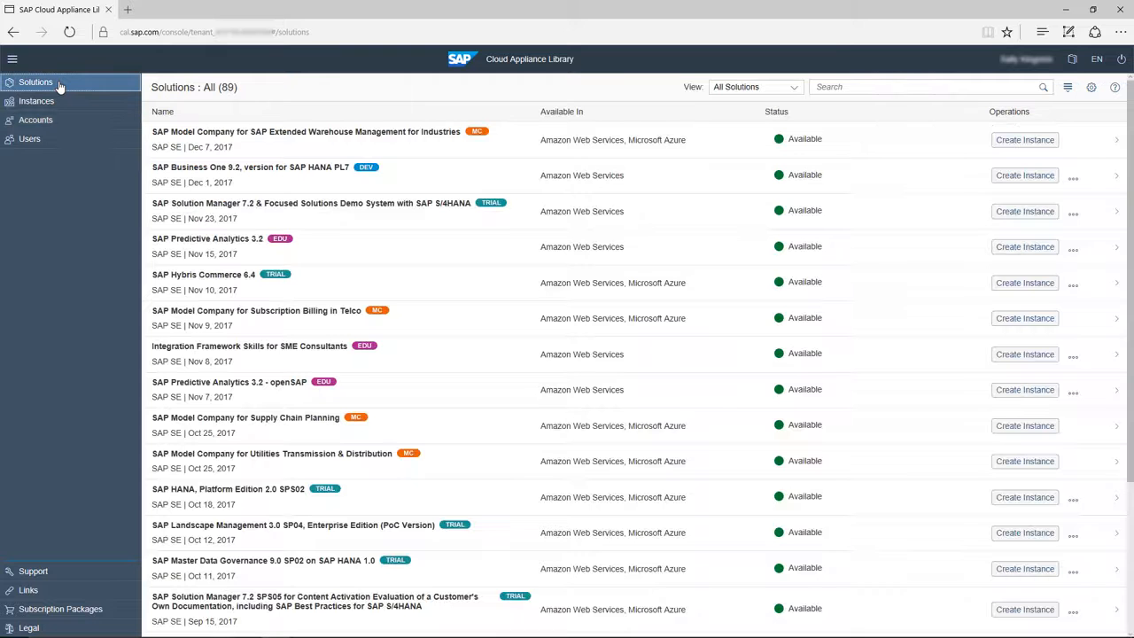
{"action": "left_click", "coordinate": [278, 184]}
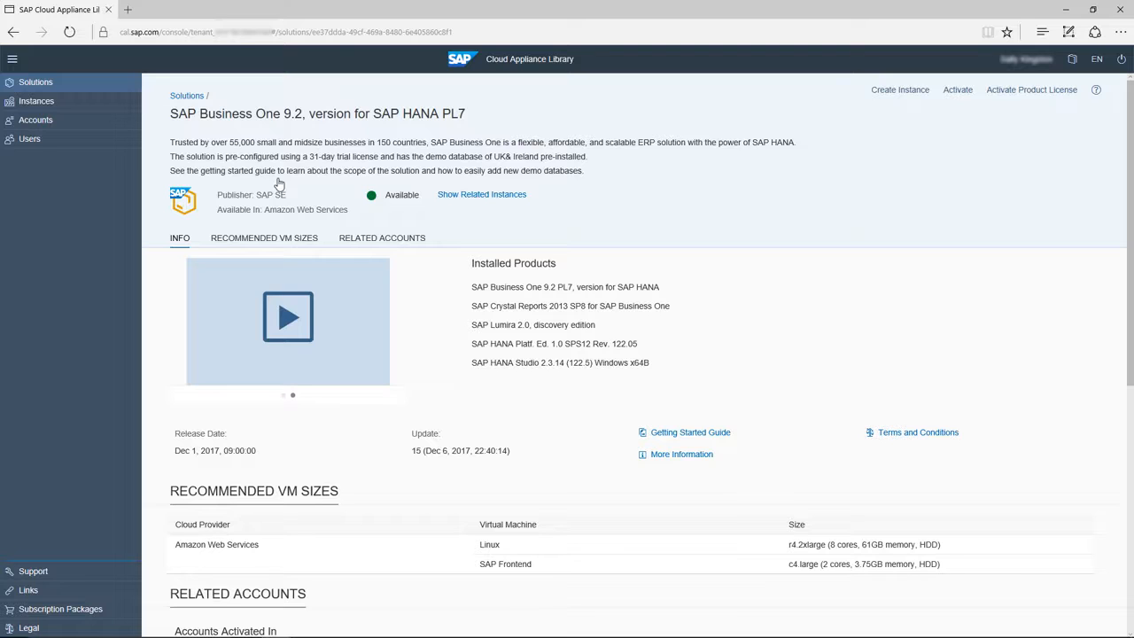
{"action": "left_click", "coordinate": [899, 90]}
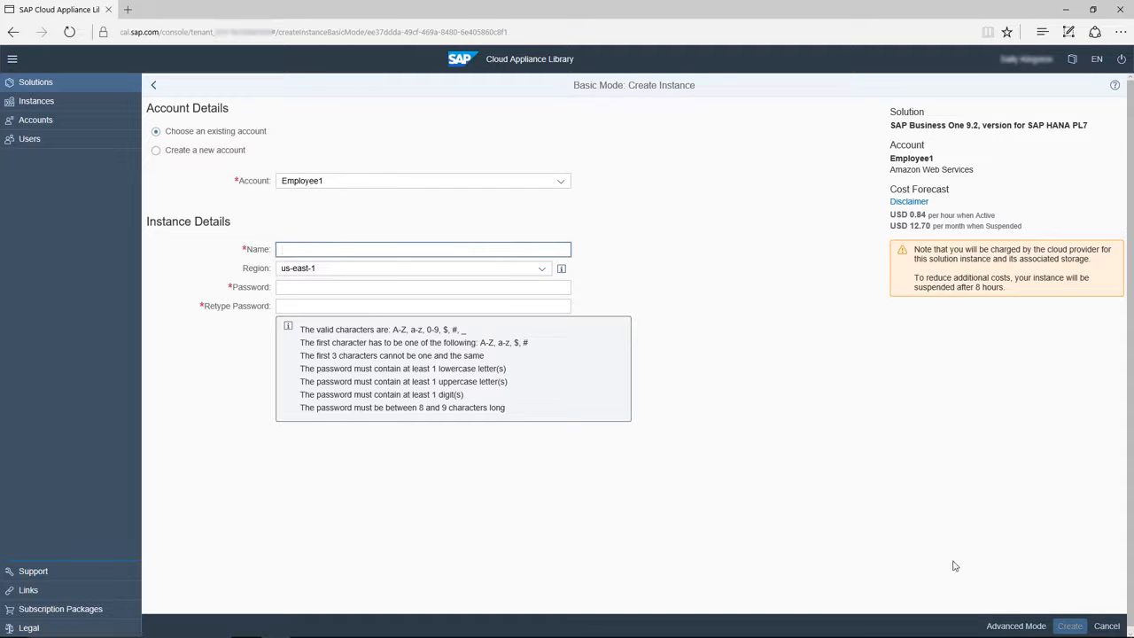
{"action": "left_click", "coordinate": [1009, 626]}
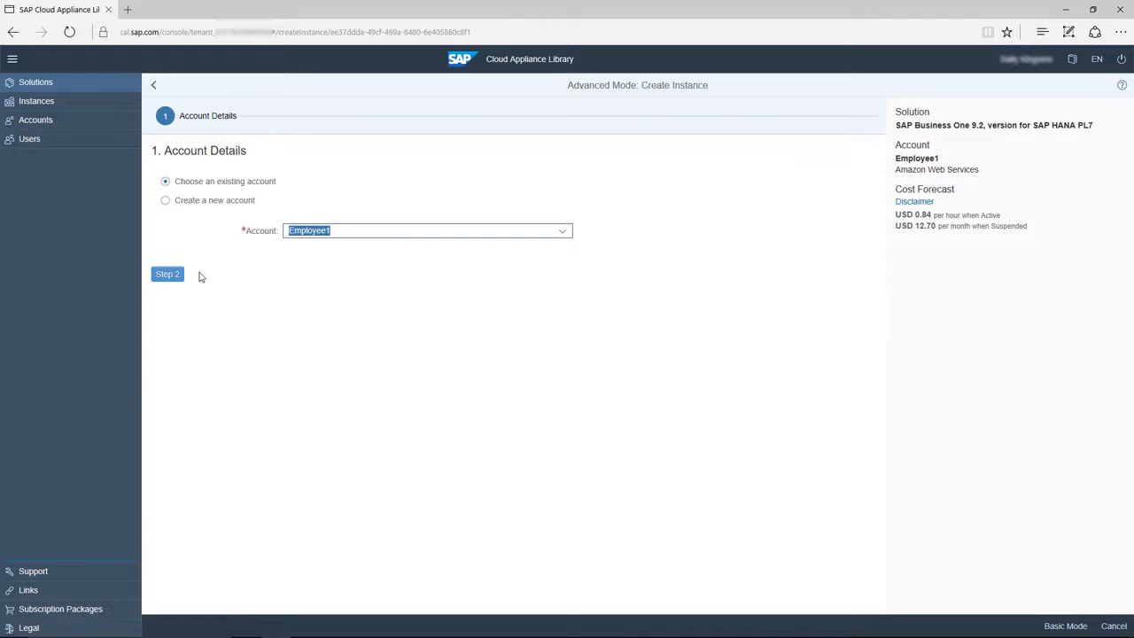
{"action": "left_click", "coordinate": [171, 275]}
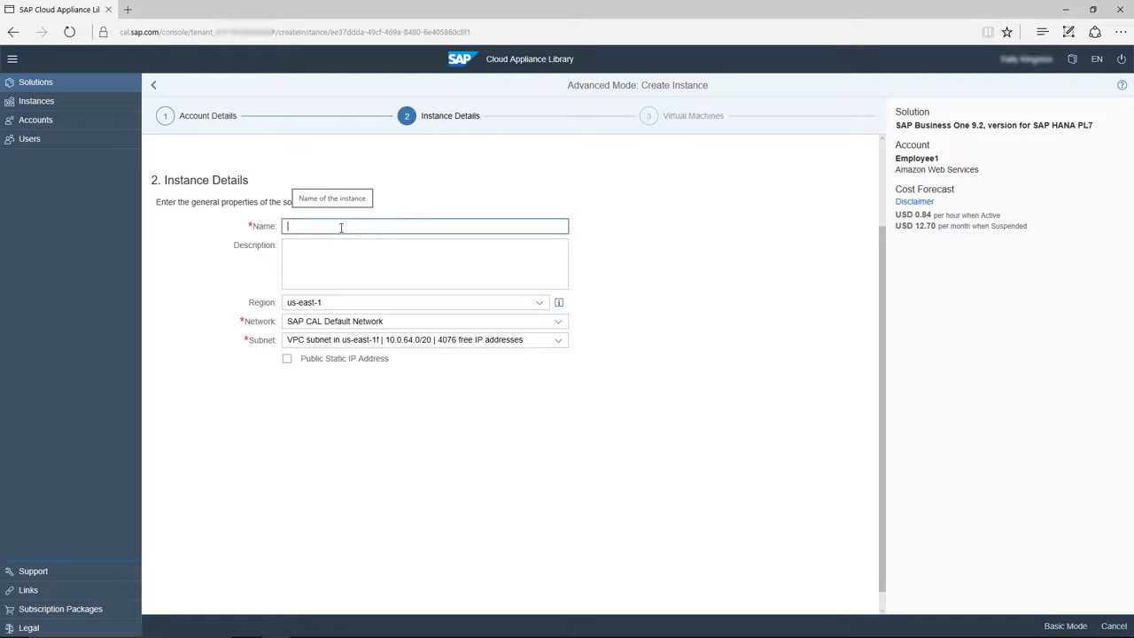
Name the instance Presales Instance, set its region to ap-southeast-1, enable a public static IP address and continue to the virtual machines.
{"action": "type", "text": "Presales Instance"}
{"action": "left_click", "coordinate": [357, 254]}
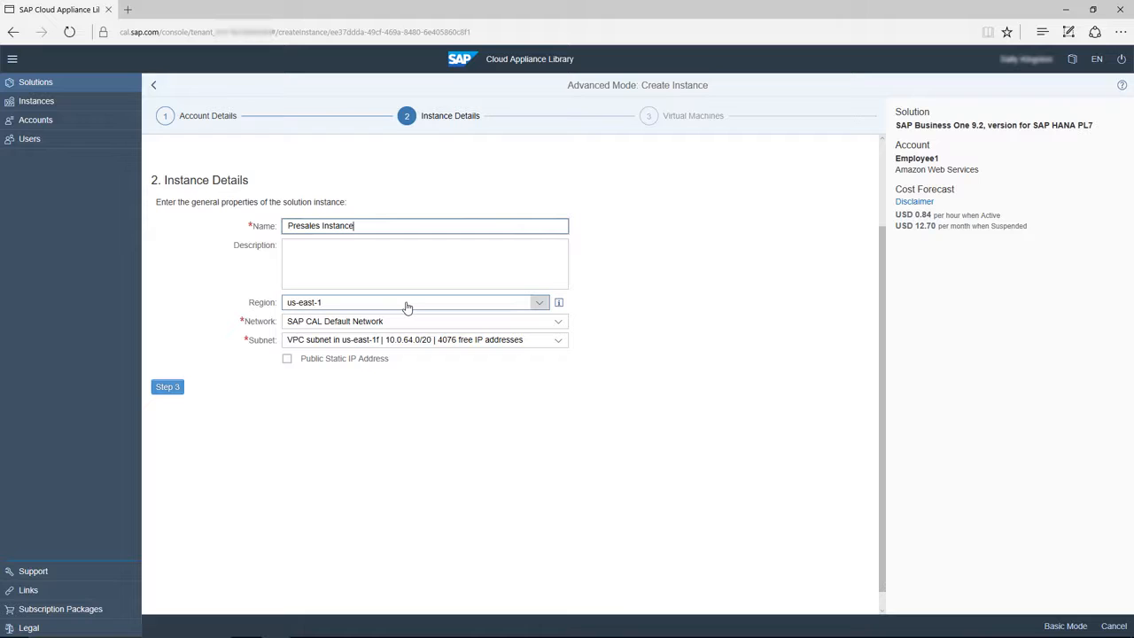
{"action": "left_click", "coordinate": [539, 303]}
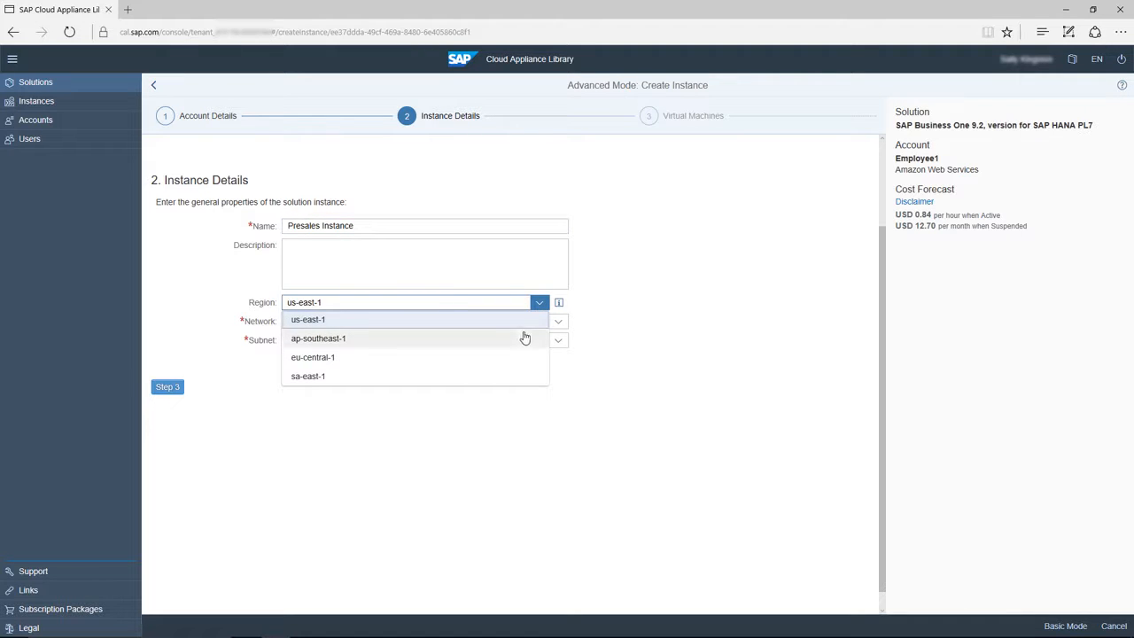
{"action": "left_click", "coordinate": [511, 337]}
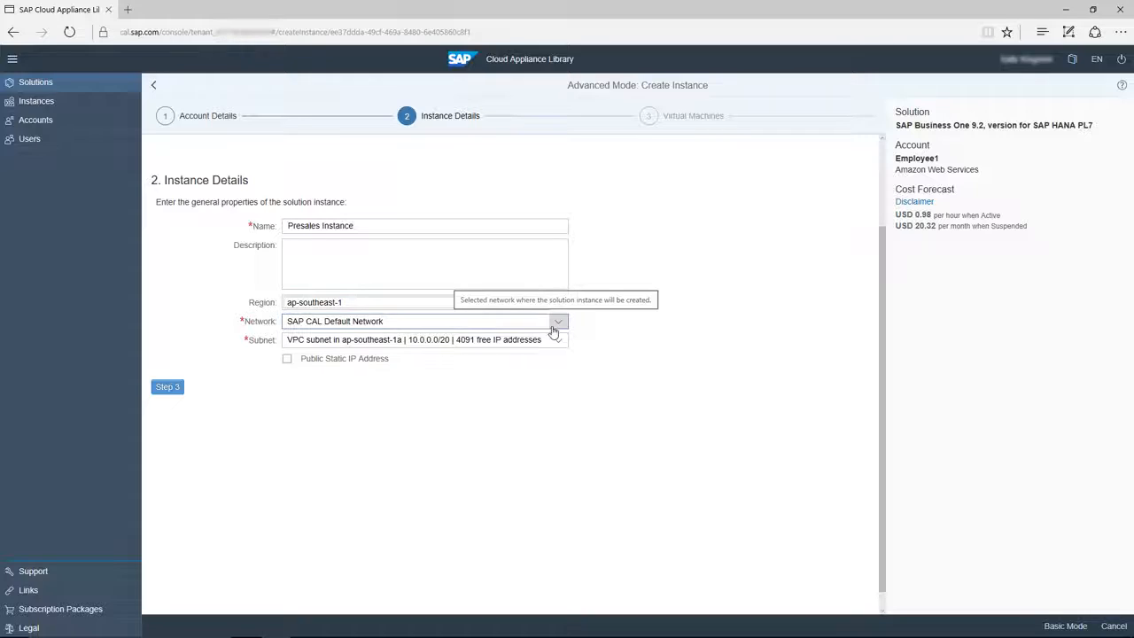
{"action": "left_click", "coordinate": [287, 358]}
{"action": "left_click", "coordinate": [168, 387]}
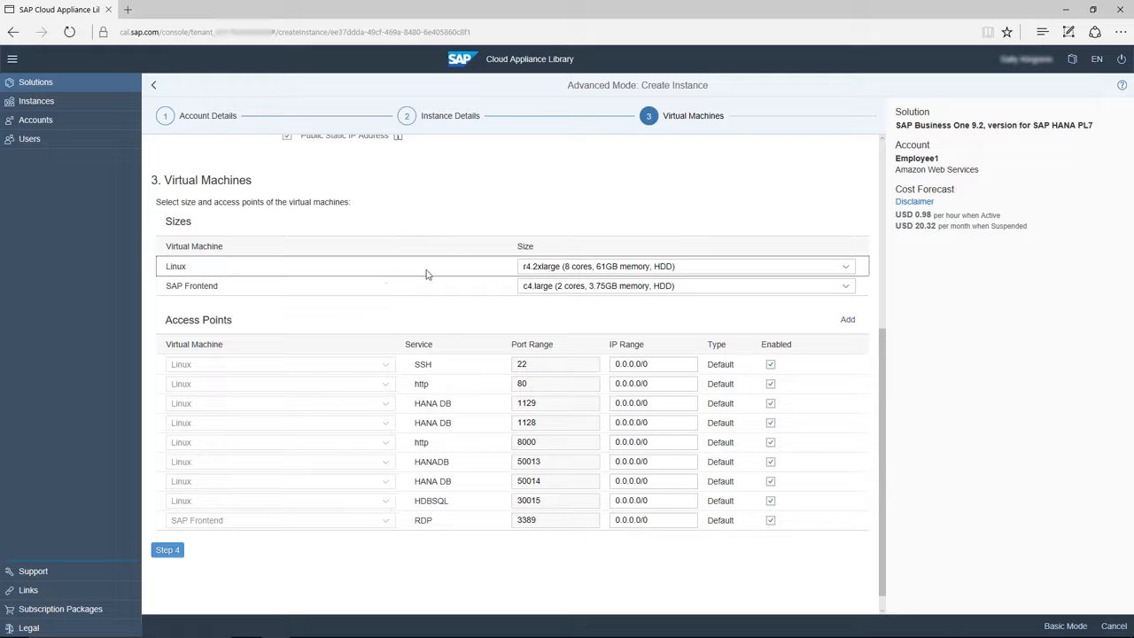
Choose c4.large (2 cores, 3.75GB memory, HDD) for the SAP Frontend virtual machine and accept the default access points.
{"action": "left_click", "coordinate": [846, 288]}
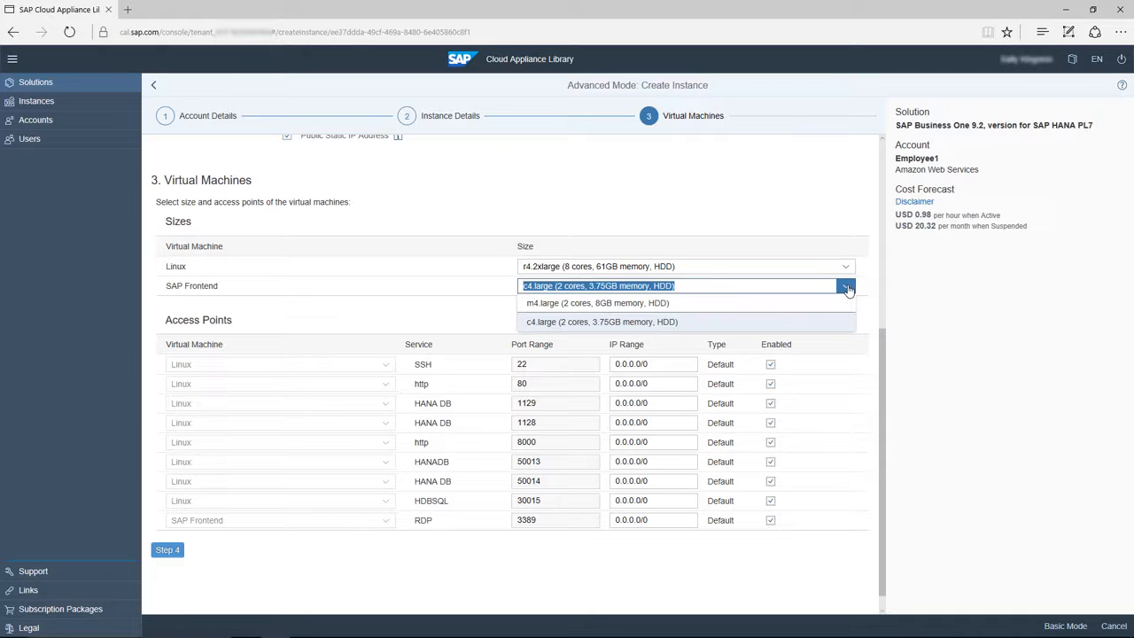
{"action": "left_click", "coordinate": [790, 321]}
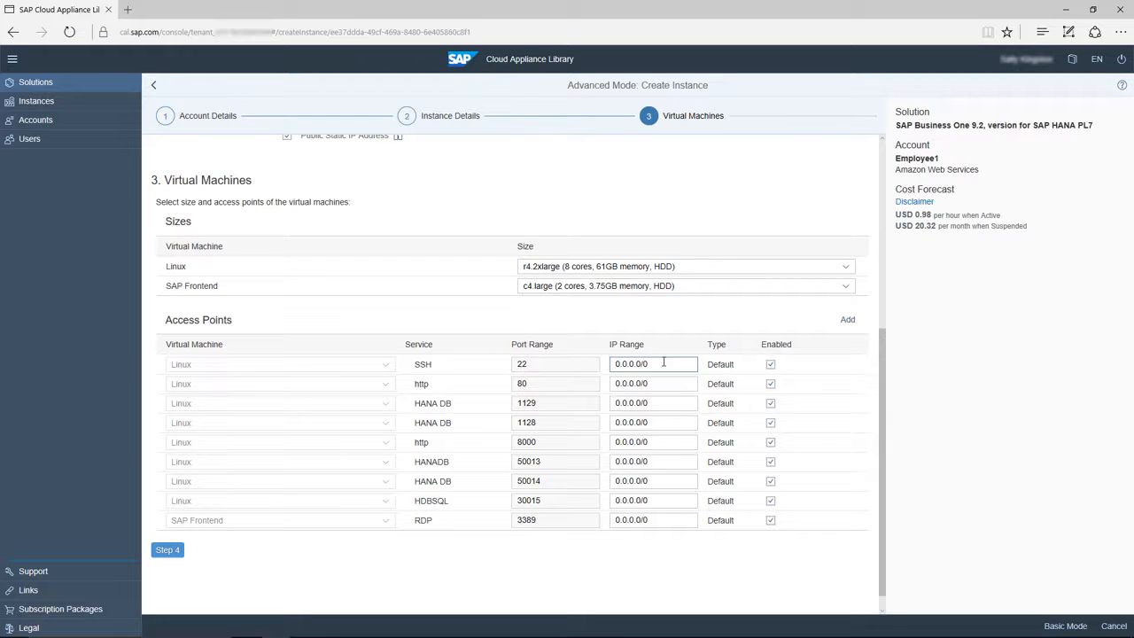
{"action": "left_click", "coordinate": [167, 551]}
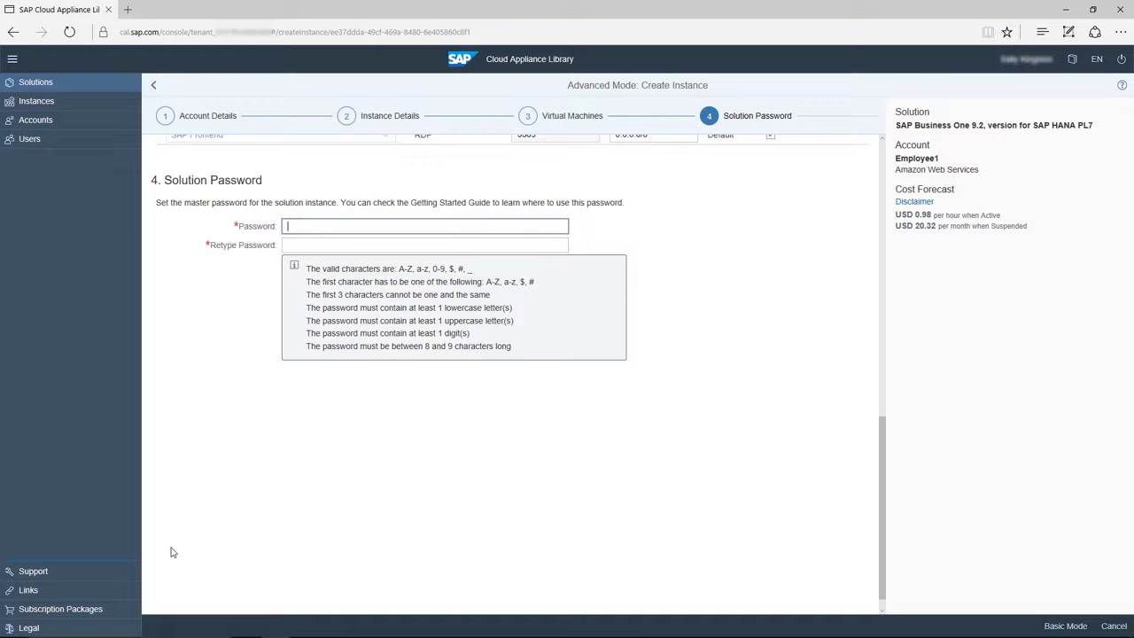
Enter and retype the solution instance's master password, and continue to the schedule details.
{"action": "key", "text": "ctrl+v"}
{"action": "key", "text": "Tab"}
{"action": "key", "text": "ctrl+v"}
{"action": "left_click", "coordinate": [168, 378]}
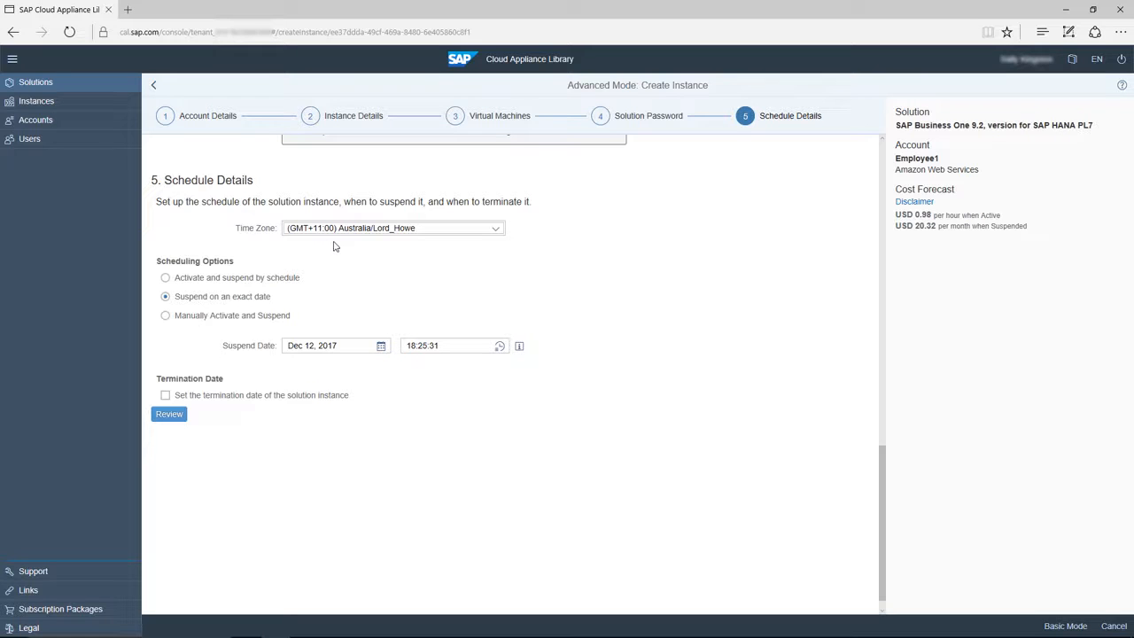
Schedule the instance to activate and suspend by schedule, recurring weekly from Monday to Friday.
{"action": "left_click", "coordinate": [190, 282]}
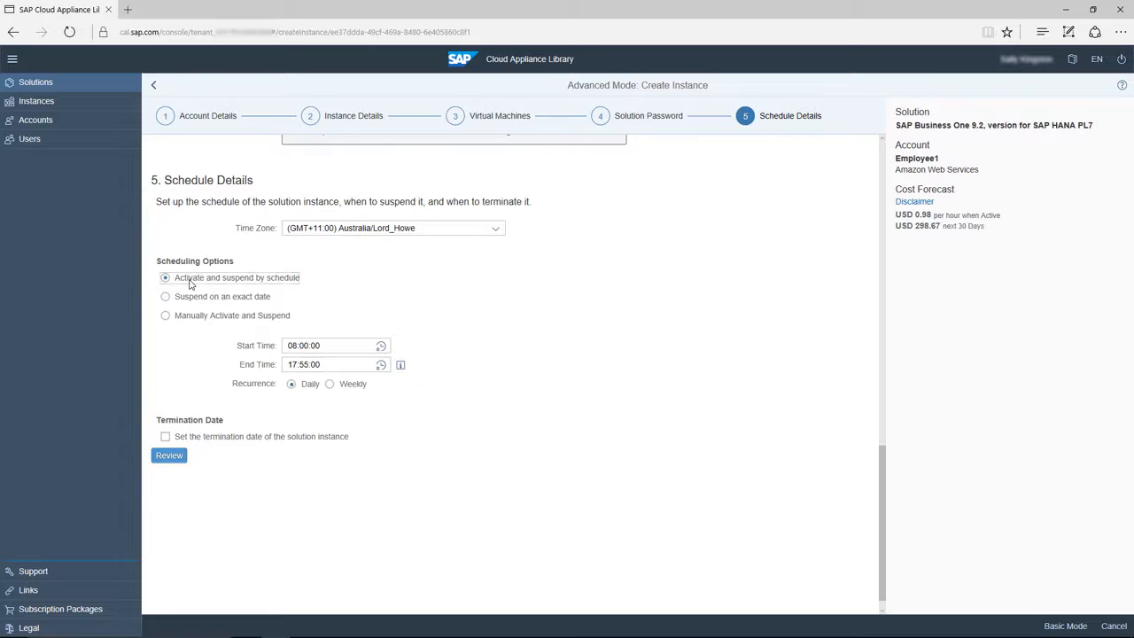
{"action": "left_click", "coordinate": [329, 385]}
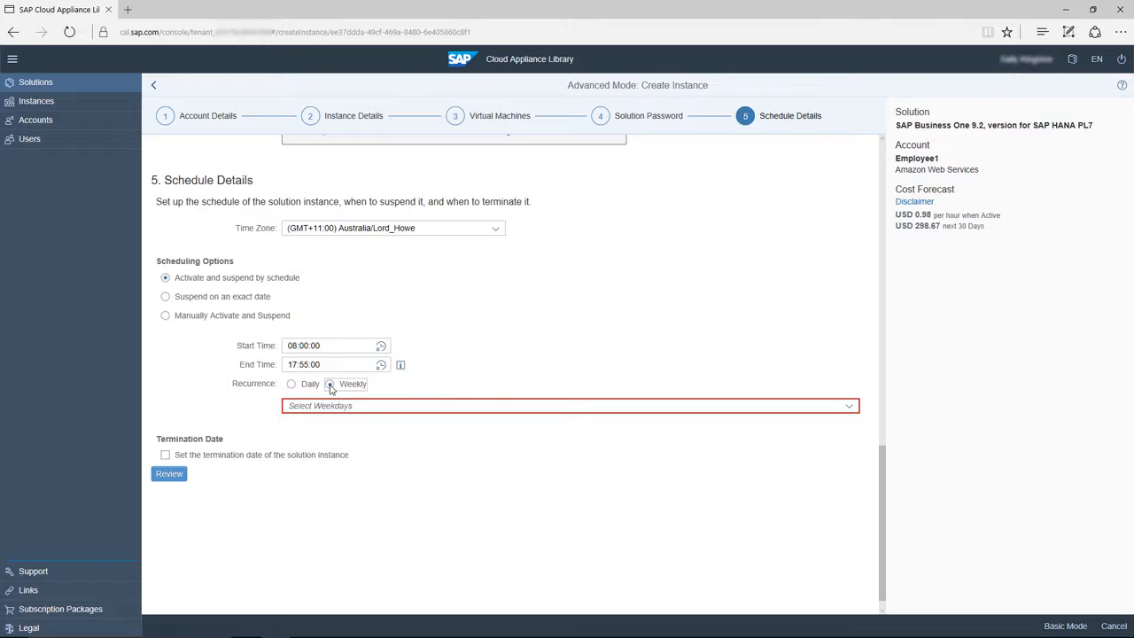
{"action": "left_click", "coordinate": [336, 406]}
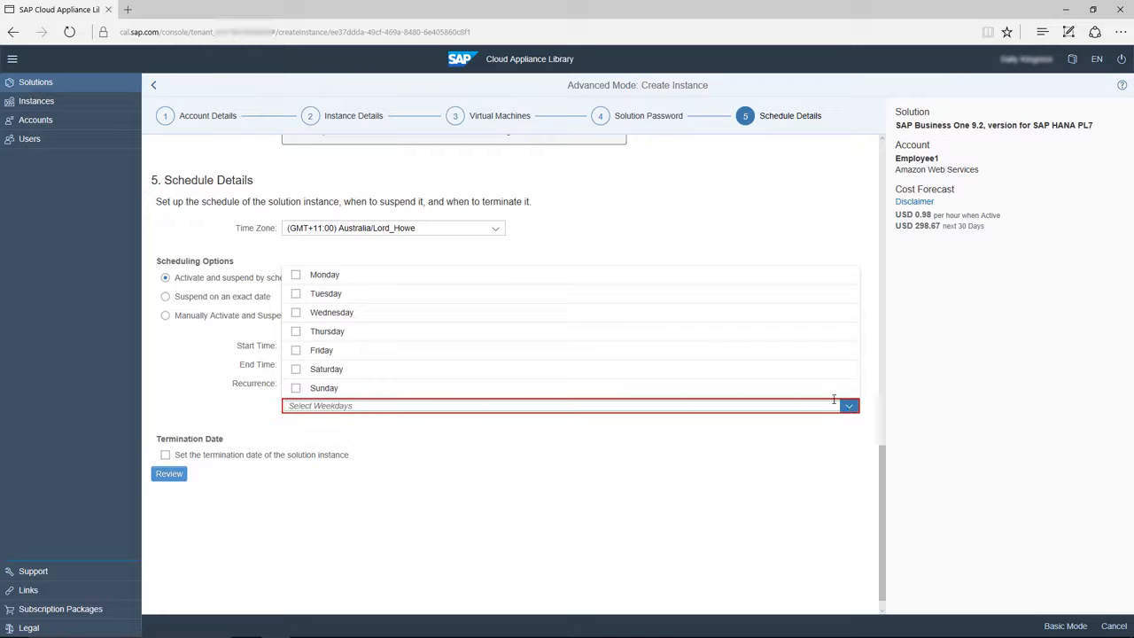
{"action": "left_click", "coordinate": [296, 276]}
{"action": "left_click", "coordinate": [296, 294]}
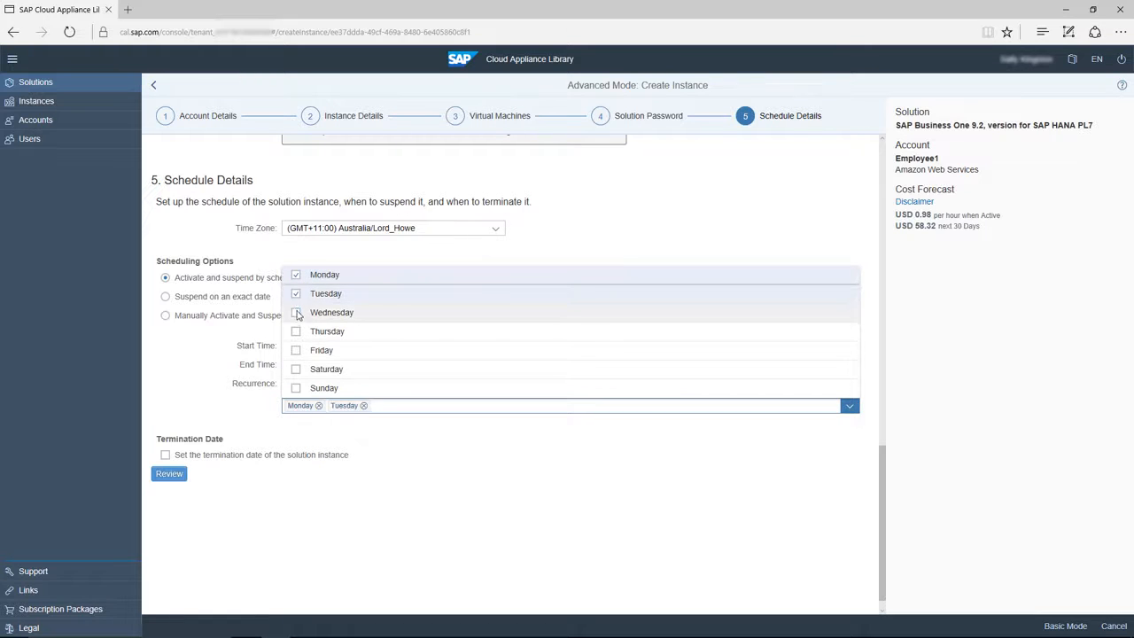
{"action": "left_click", "coordinate": [296, 312]}
{"action": "left_click", "coordinate": [296, 332]}
{"action": "left_click", "coordinate": [296, 350]}
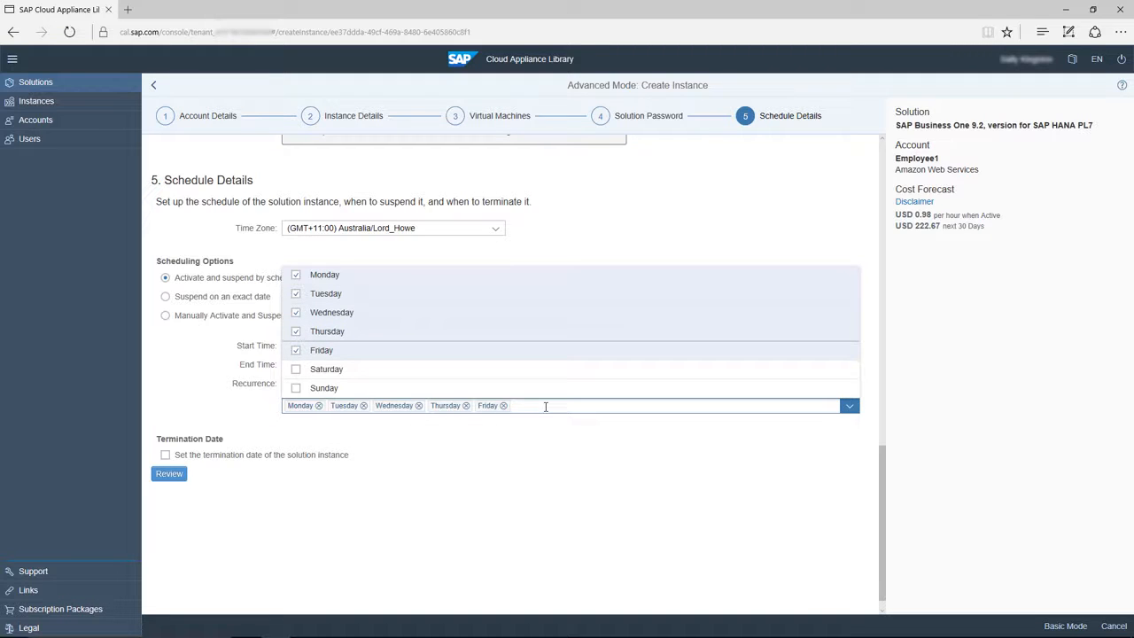
{"action": "left_click", "coordinate": [592, 443]}
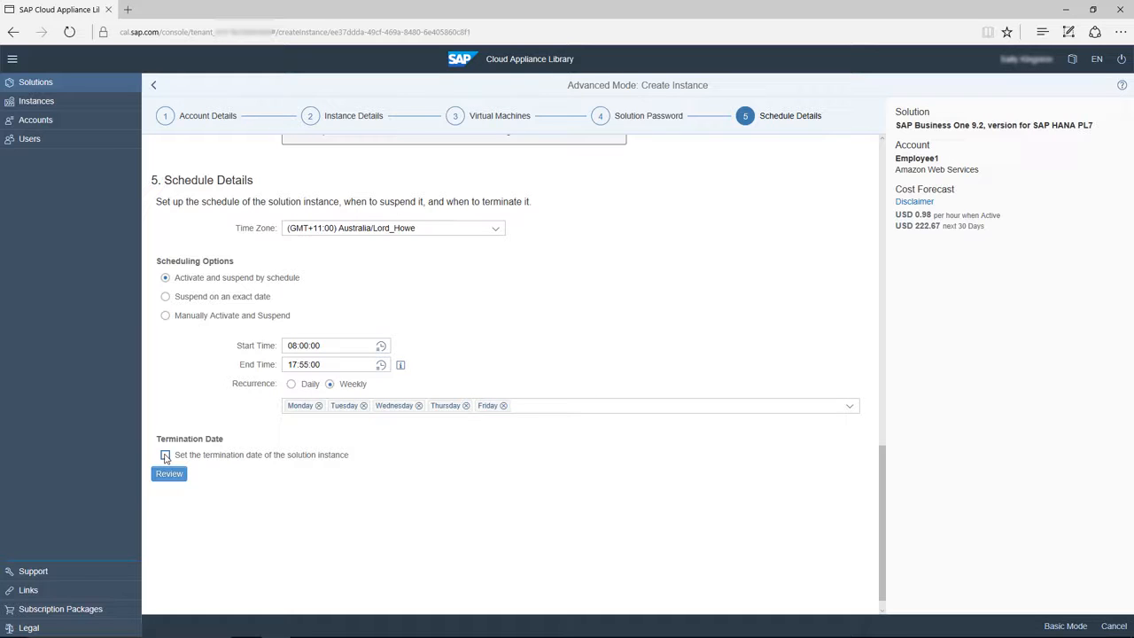
Enable a termination date for the solution instance and set the termination time to 23:25:31.
{"action": "left_click", "coordinate": [164, 457]}
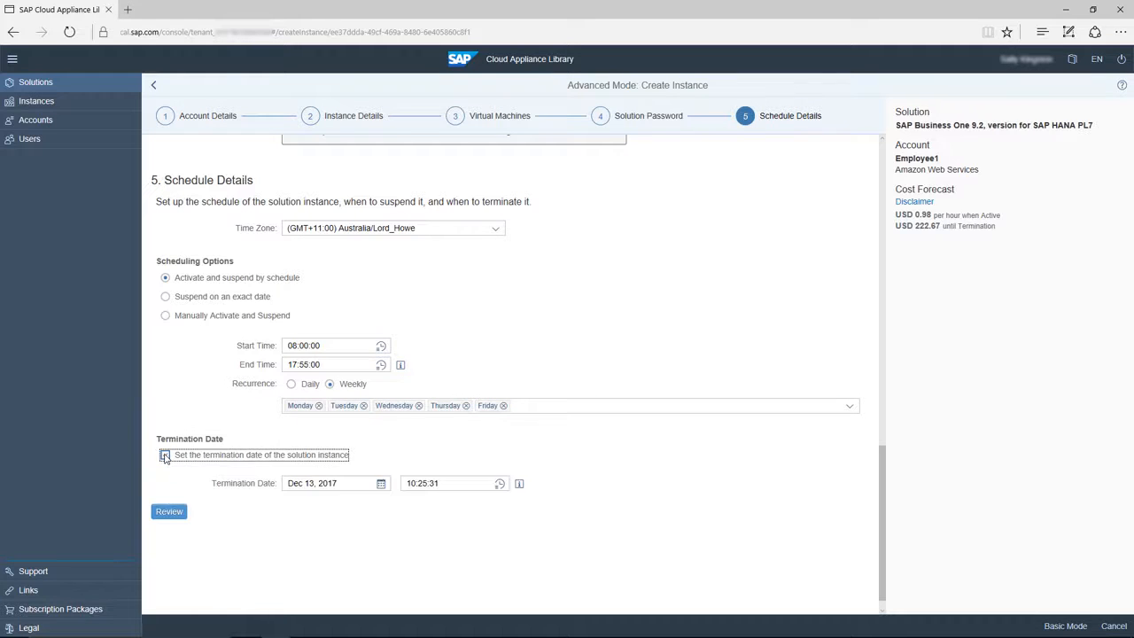
{"action": "left_click", "coordinate": [501, 481]}
{"action": "left_click", "coordinate": [446, 438]}
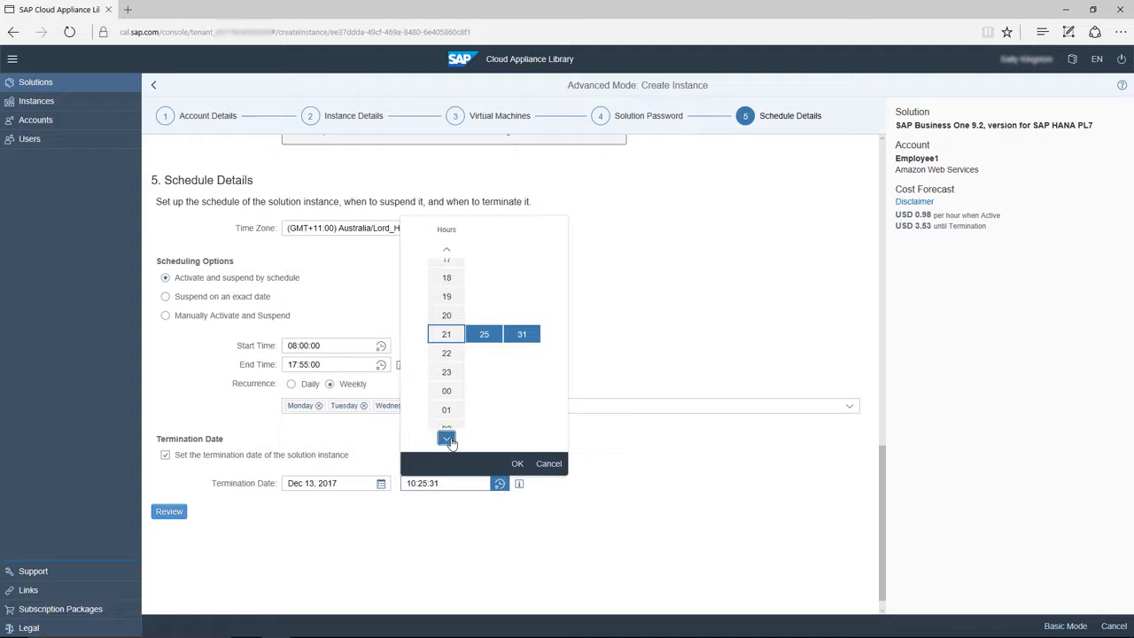
{"action": "left_click", "coordinate": [449, 441]}
{"action": "left_click", "coordinate": [447, 356]}
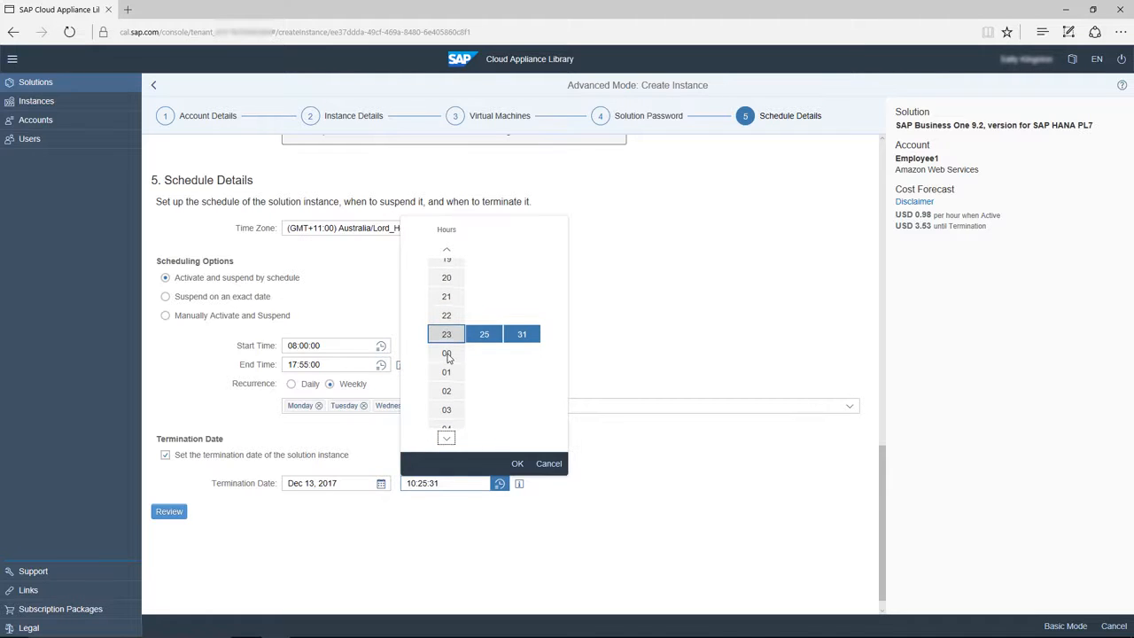
{"action": "left_click", "coordinate": [517, 463]}
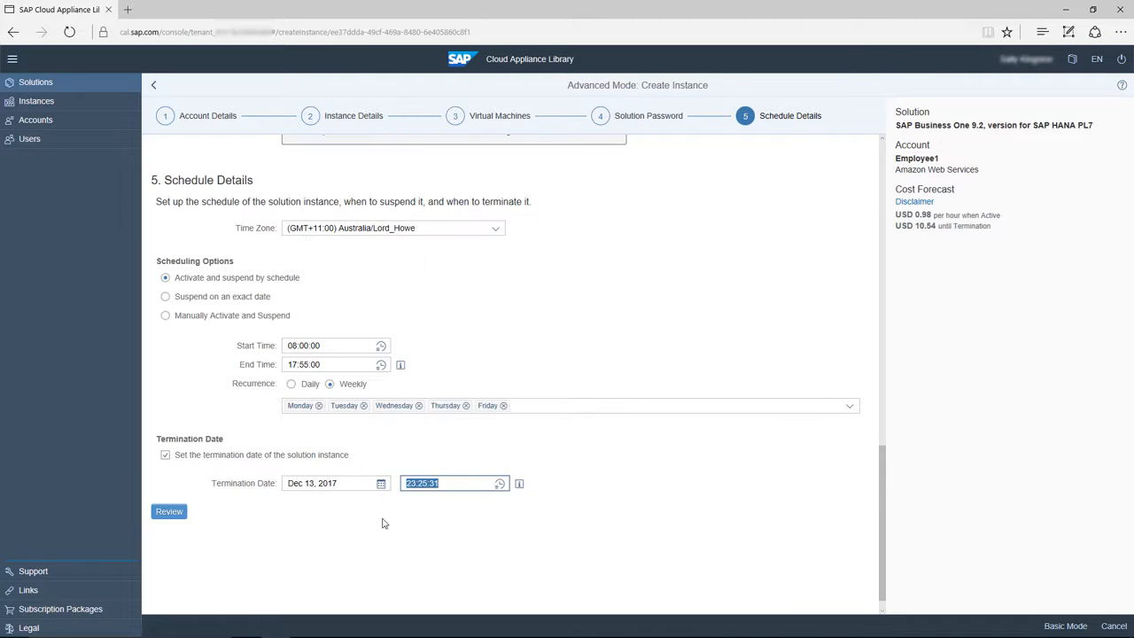
Set the solution instance's termination date to Dec 15, 2017.
{"action": "left_click", "coordinate": [380, 485]}
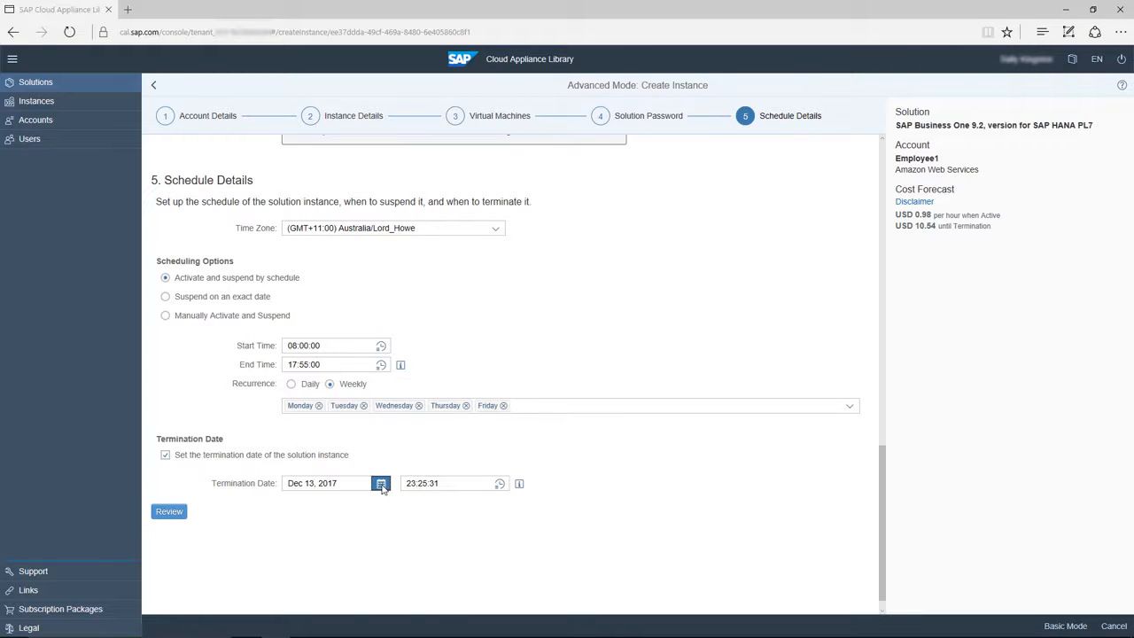
{"action": "left_click", "coordinate": [381, 487]}
{"action": "left_click", "coordinate": [383, 489]}
{"action": "left_click", "coordinate": [409, 567]}
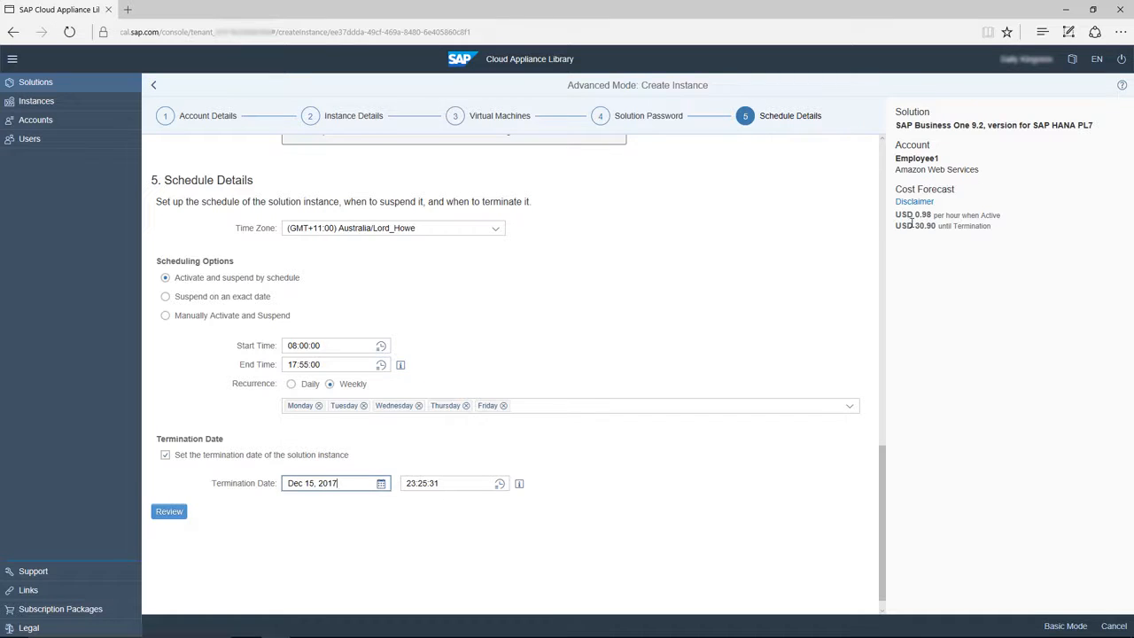
Proceed to the configuration summary, acknowledging the schedule notice, and create the solution instance.
{"action": "mouse_move", "coordinate": [911, 221]}
{"action": "left_click", "coordinate": [175, 512]}
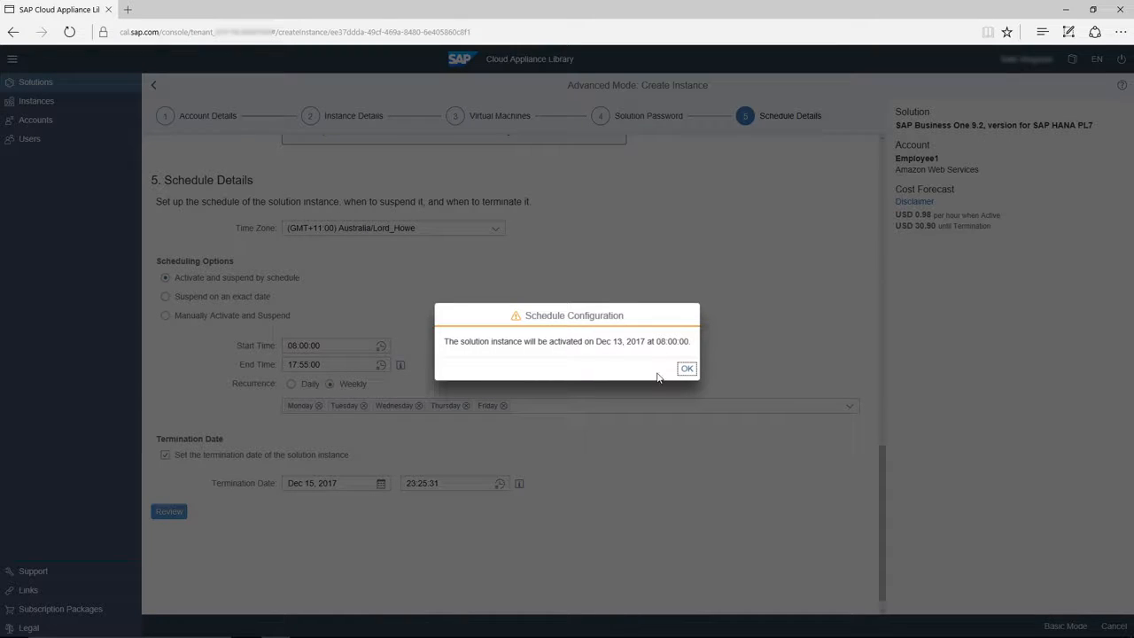
{"action": "left_click", "coordinate": [688, 370]}
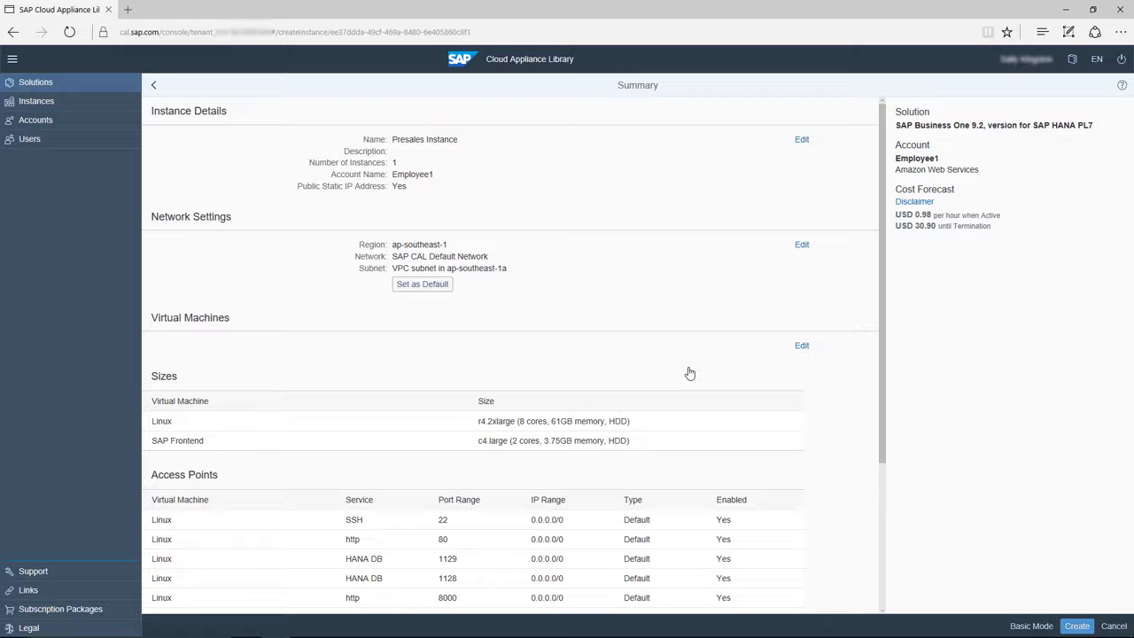
{"action": "left_click", "coordinate": [1078, 627]}
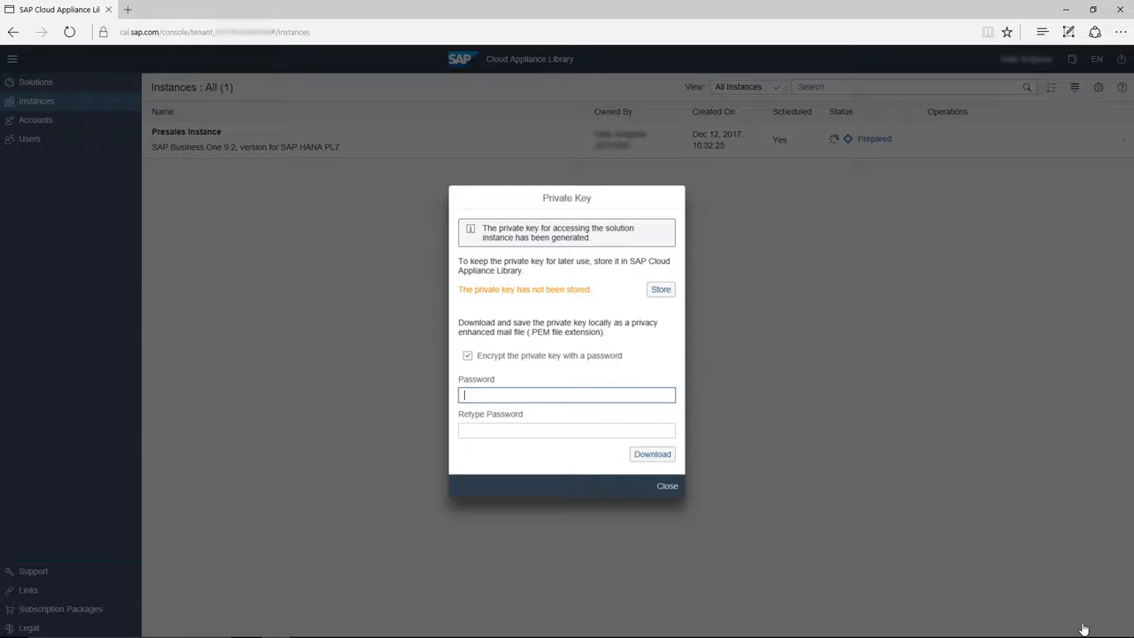
Store the generated private key in SAP Cloud Appliance Library and activate Presales Instance.
{"action": "left_click", "coordinate": [660, 289]}
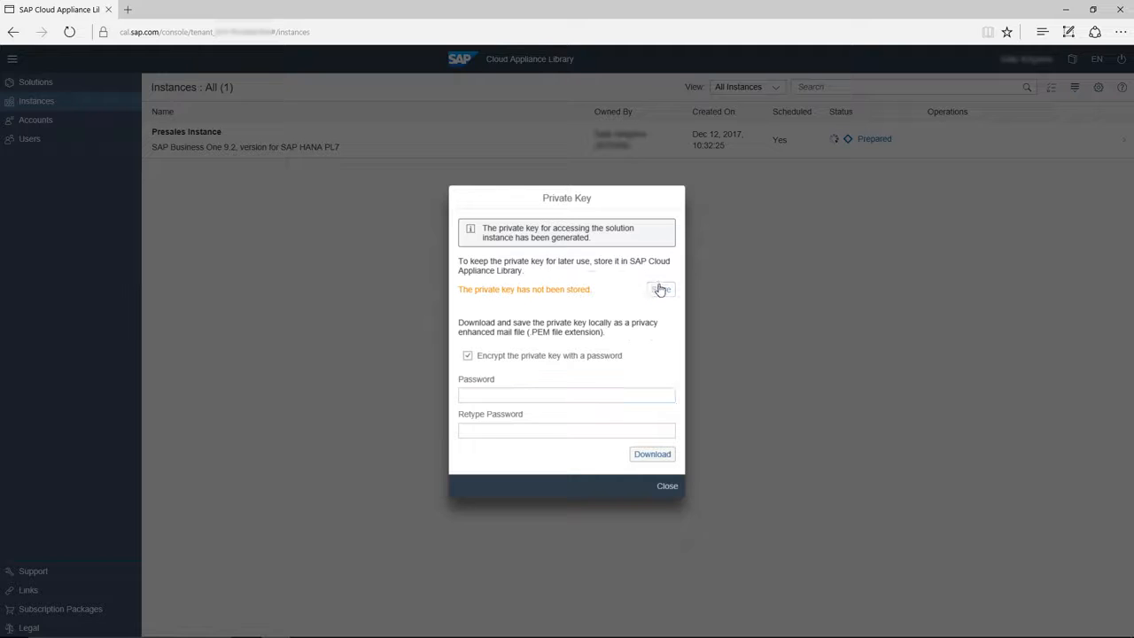
{"action": "left_click", "coordinate": [667, 486]}
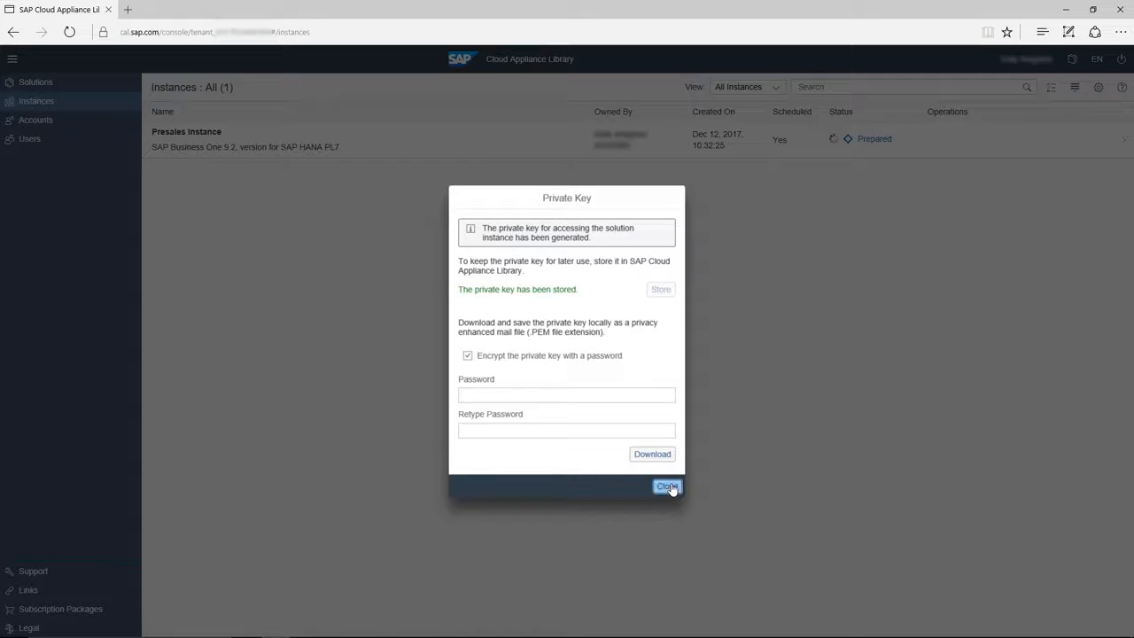
{"action": "left_click", "coordinate": [739, 427]}
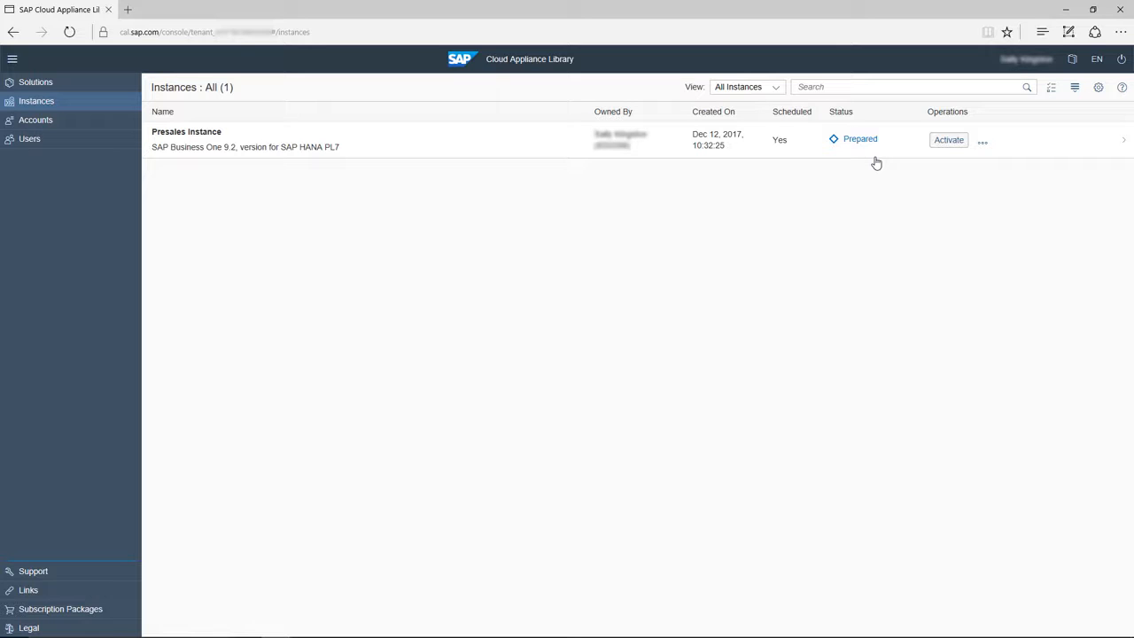
{"action": "left_click", "coordinate": [948, 141]}
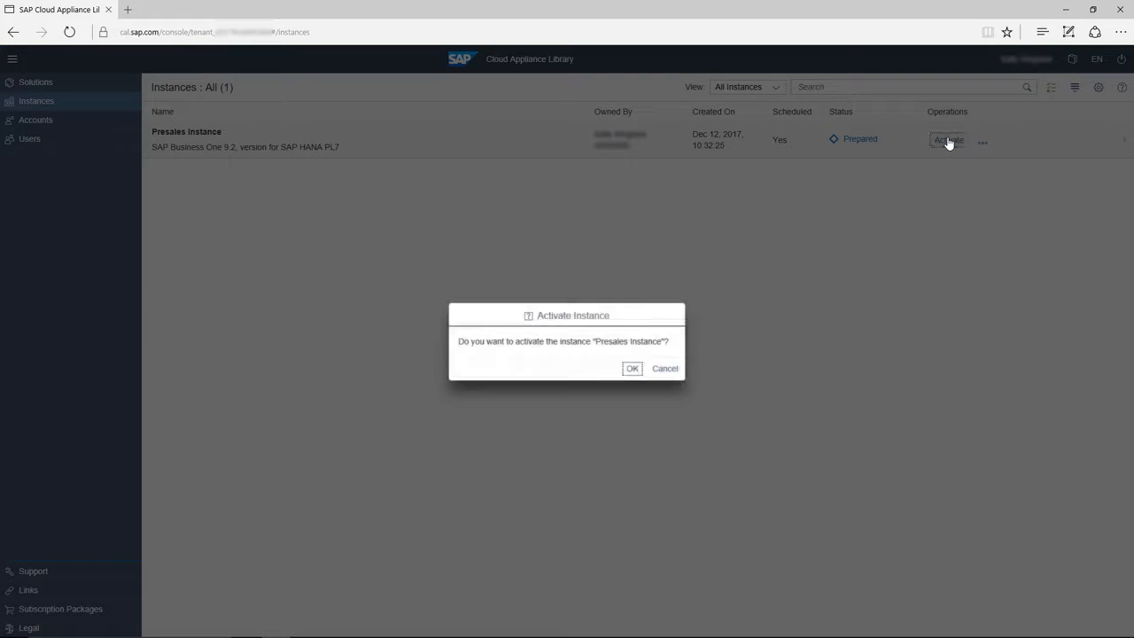
{"action": "left_click", "coordinate": [630, 369]}
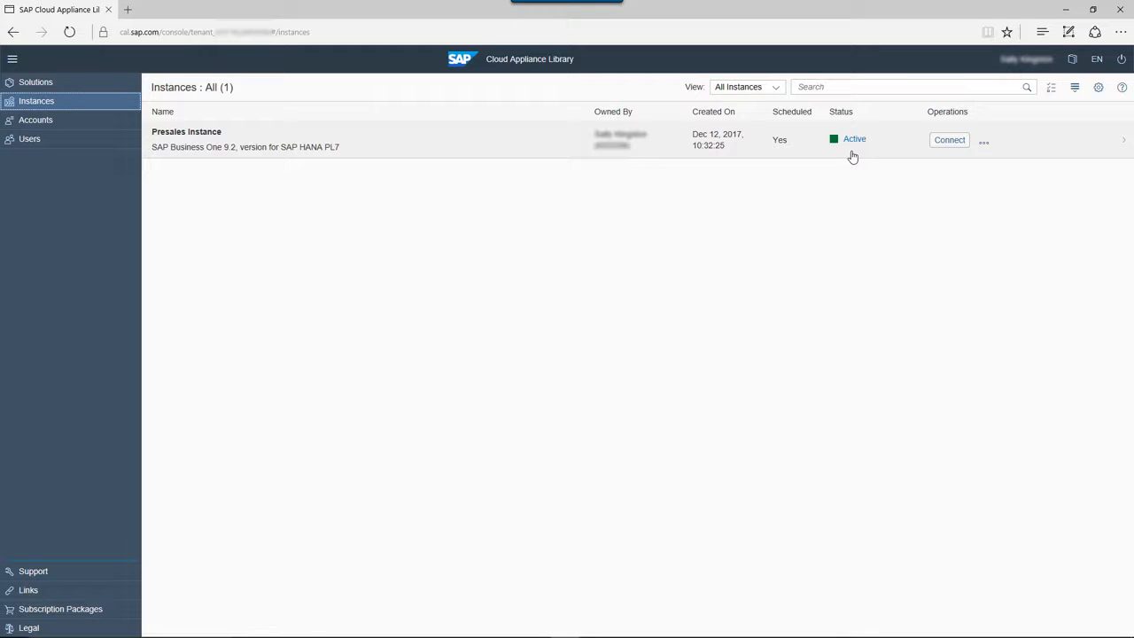
Open the details of Presales Instance and copy the SAP Frontend external IP address.
{"action": "left_click", "coordinate": [388, 139]}
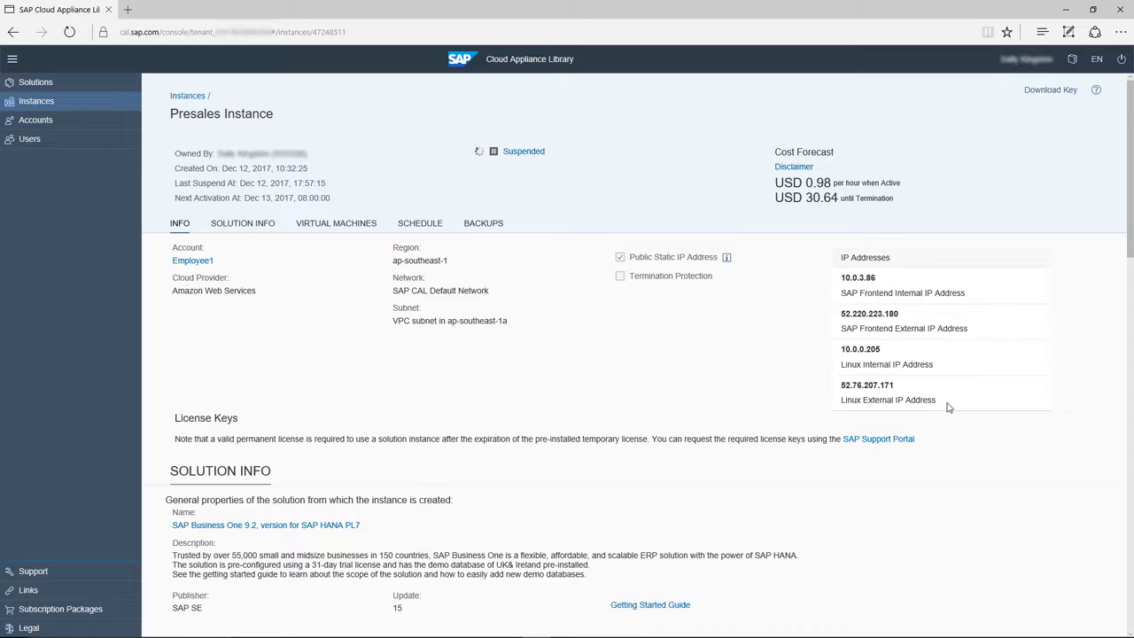
{"action": "double_click", "coordinate": [869, 314]}
{"action": "key", "text": "ctrl+c"}
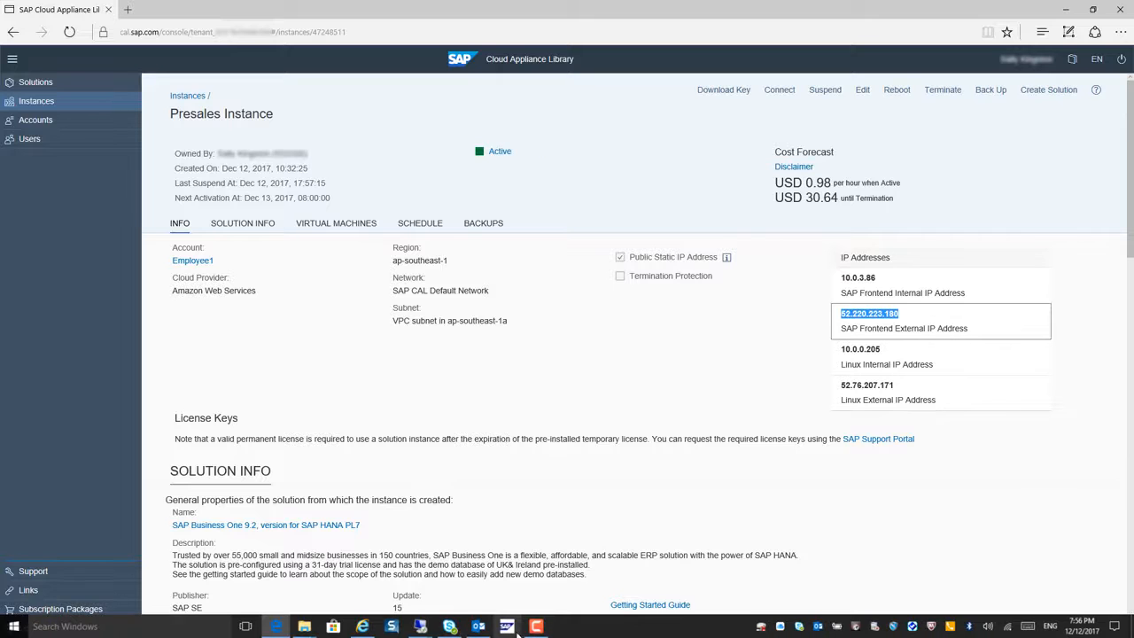
Start a Remote Desktop Connection to the copied address 52.220.223.180 with the user name Administrator.
{"action": "mouse_move", "coordinate": [425, 629]}
{"action": "left_click", "coordinate": [502, 567]}
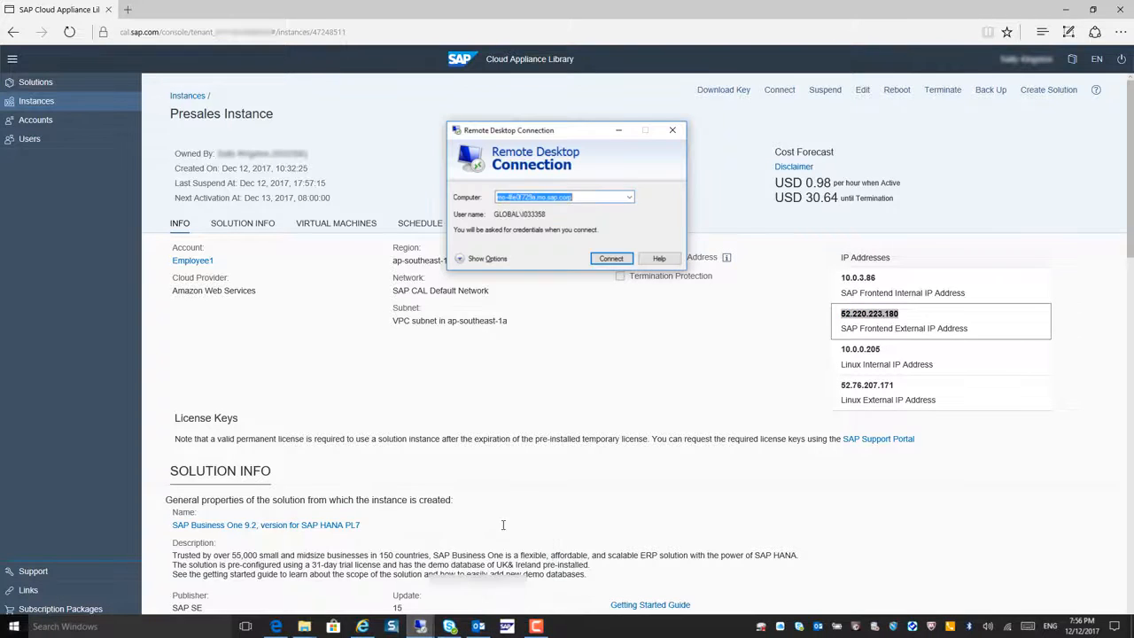
{"action": "key", "text": "ctrl+v"}
{"action": "left_click", "coordinate": [498, 258]}
{"action": "left_click", "coordinate": [615, 255]}
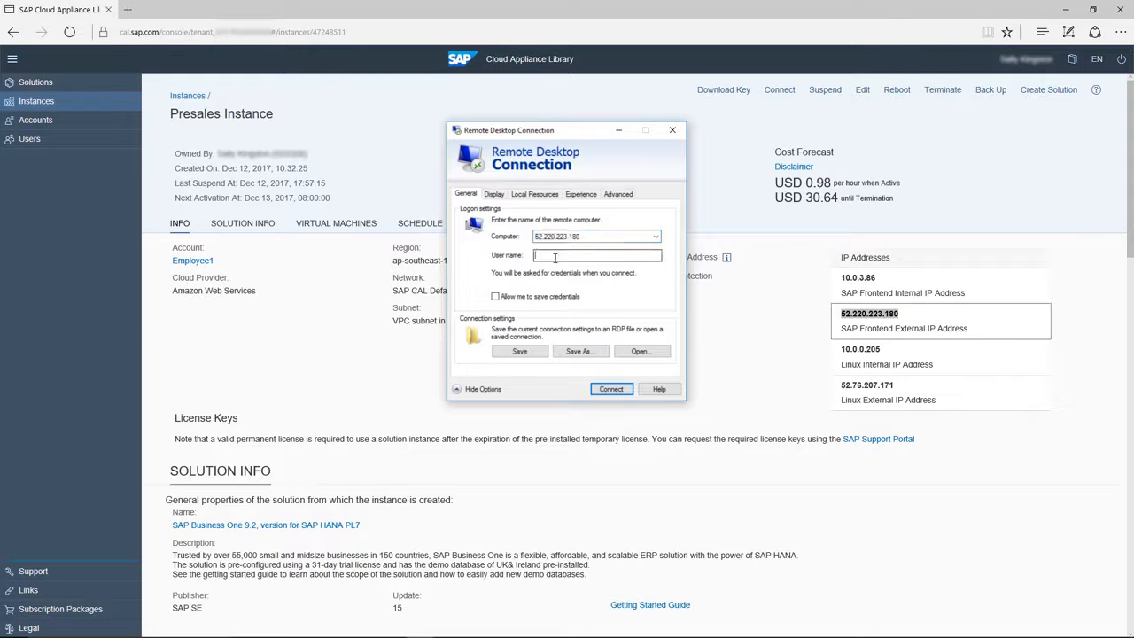
{"action": "type", "text": "Administrator"}
{"action": "left_click", "coordinate": [612, 390]}
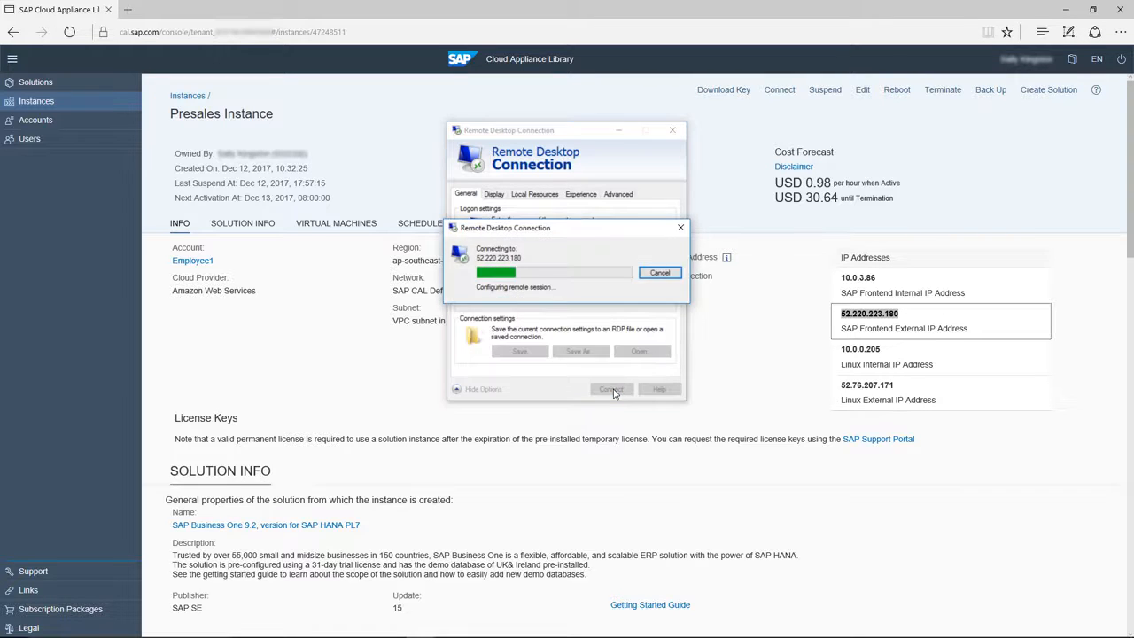
Enter the Administrator account's password and complete the sign-in to the remote desktop.
{"action": "type", "text": "********"}
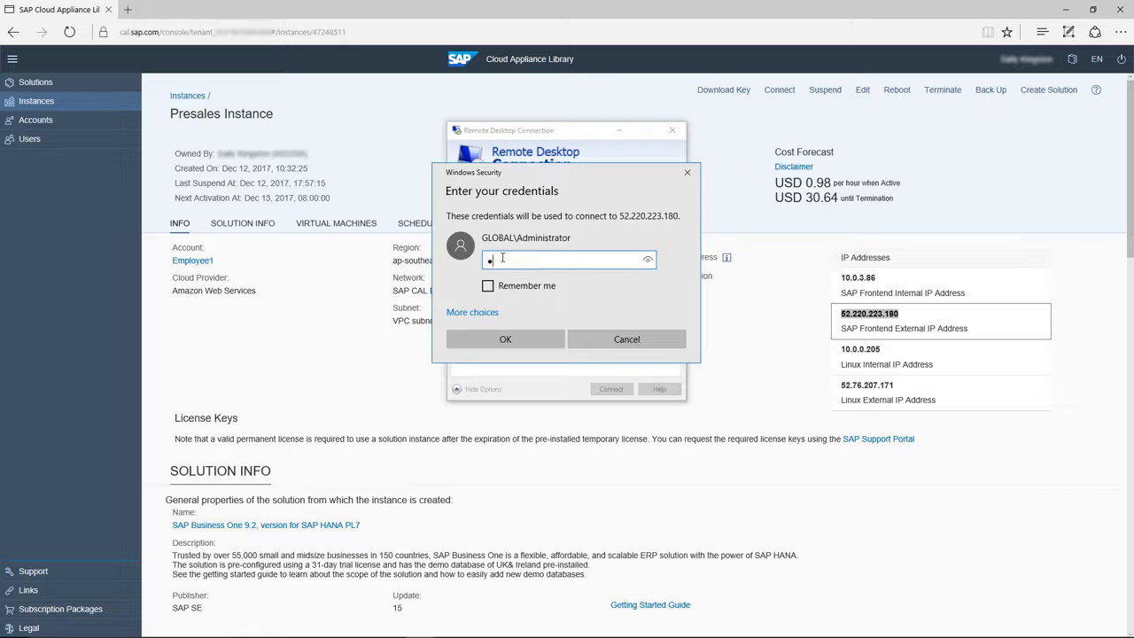
{"action": "left_click", "coordinate": [517, 342]}
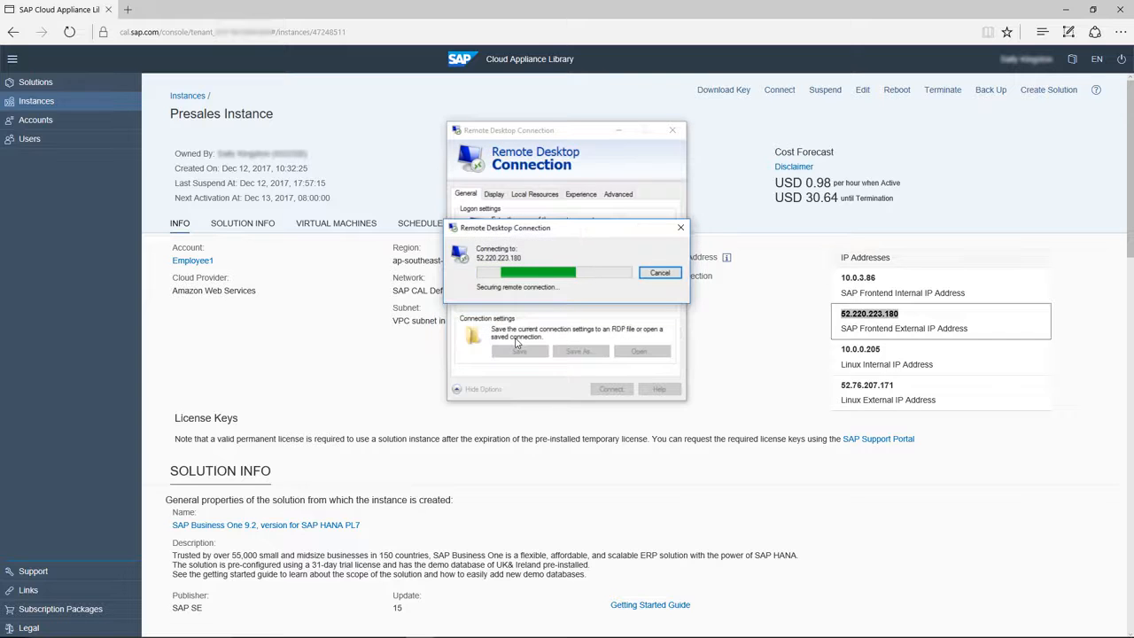
{"action": "left_click", "coordinate": [605, 365]}
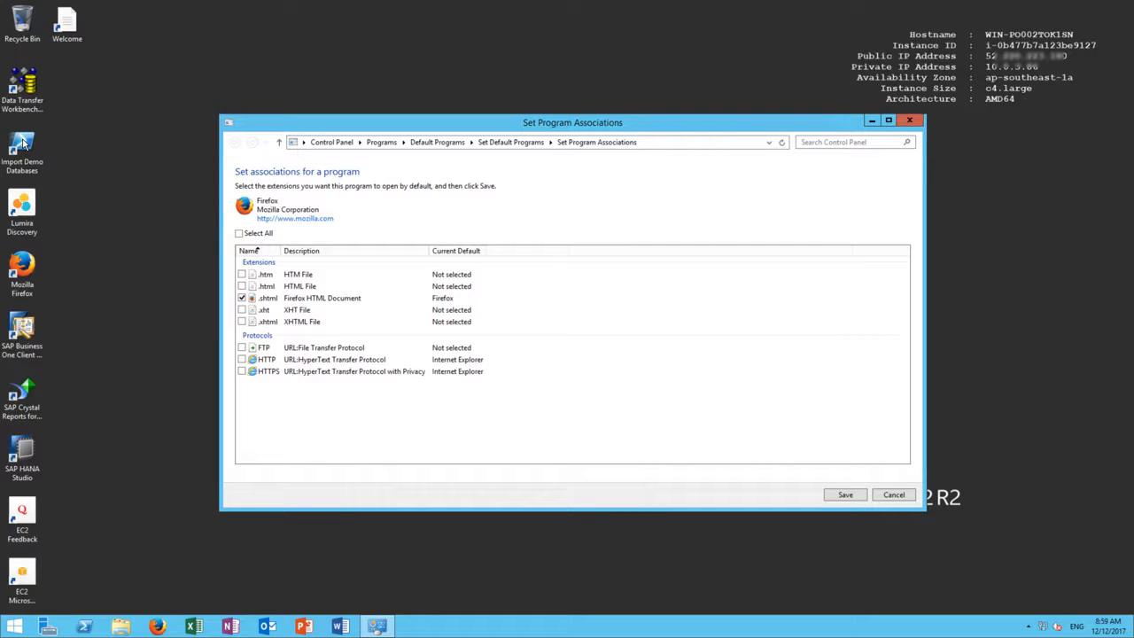
Close the program associations window, and import and initialize the demo database for Australia / New Zealand with the model language English (United Kingdom).
{"action": "left_click", "coordinate": [909, 121]}
{"action": "double_click", "coordinate": [7, 152]}
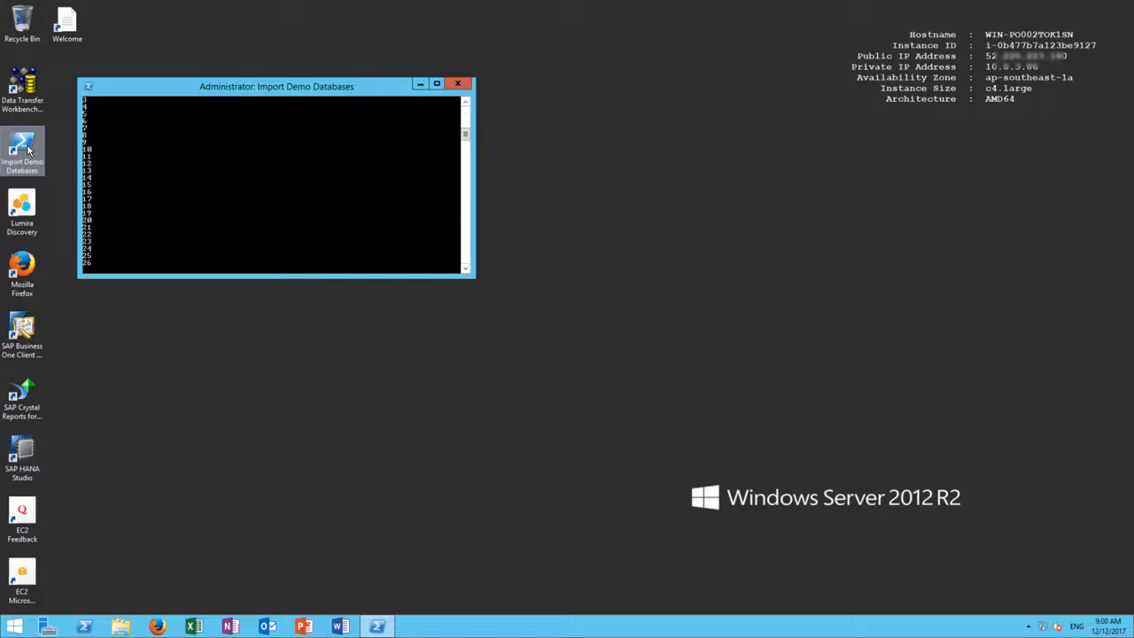
{"action": "left_click", "coordinate": [208, 146]}
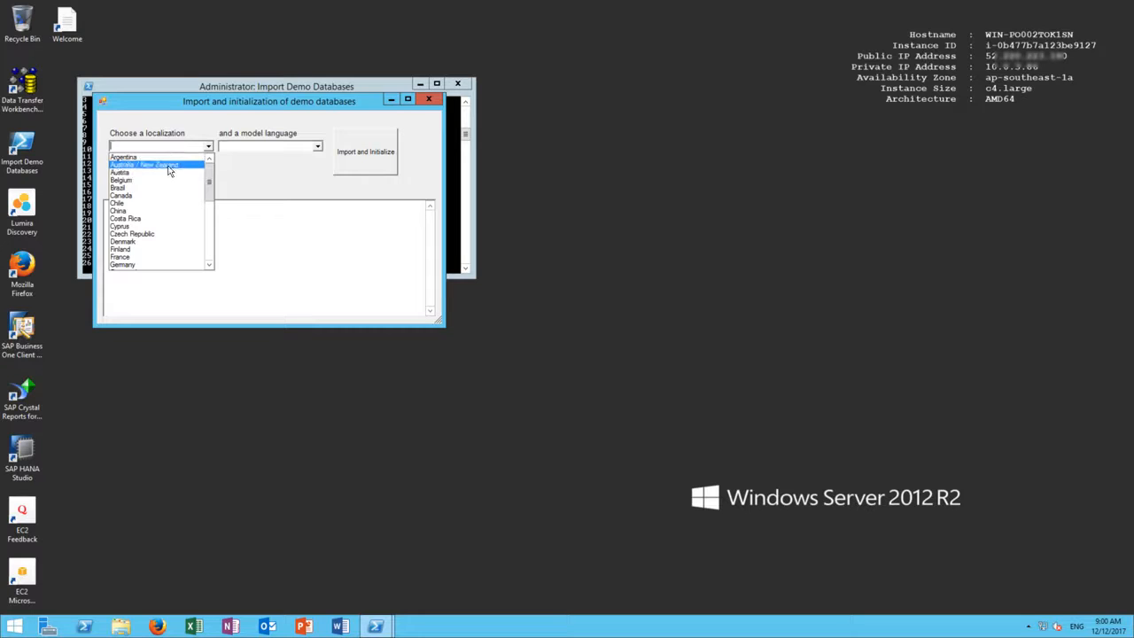
{"action": "left_click", "coordinate": [168, 165]}
{"action": "left_click", "coordinate": [317, 150]}
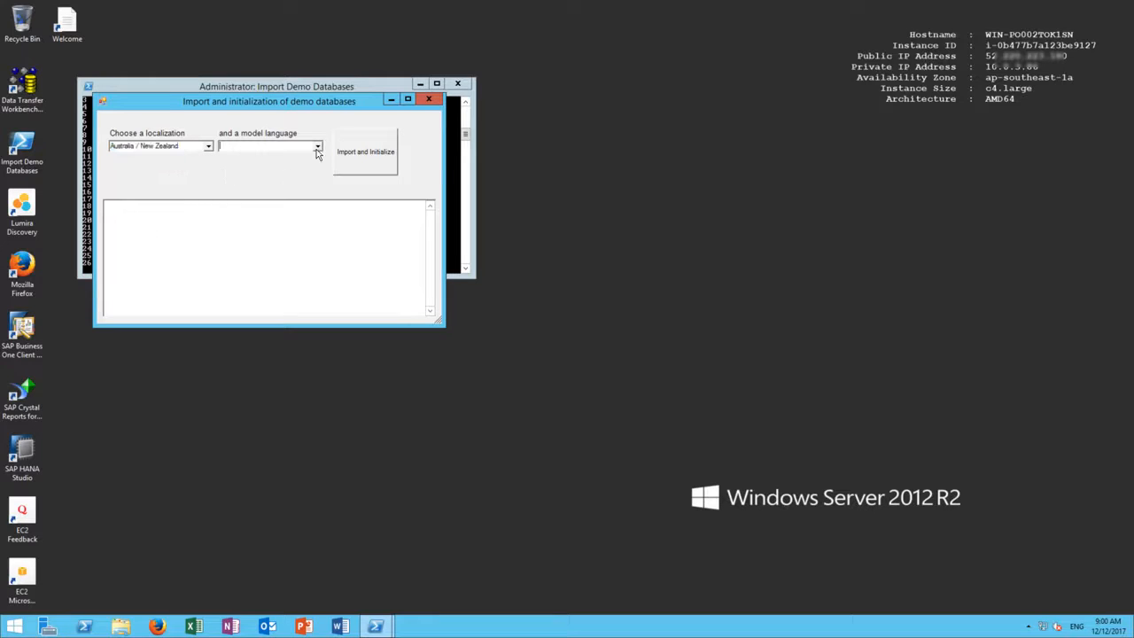
{"action": "left_click", "coordinate": [317, 147]}
{"action": "left_click_drag", "start_coordinate": [319, 176], "coordinate": [319, 235]}
{"action": "left_click", "coordinate": [284, 213]}
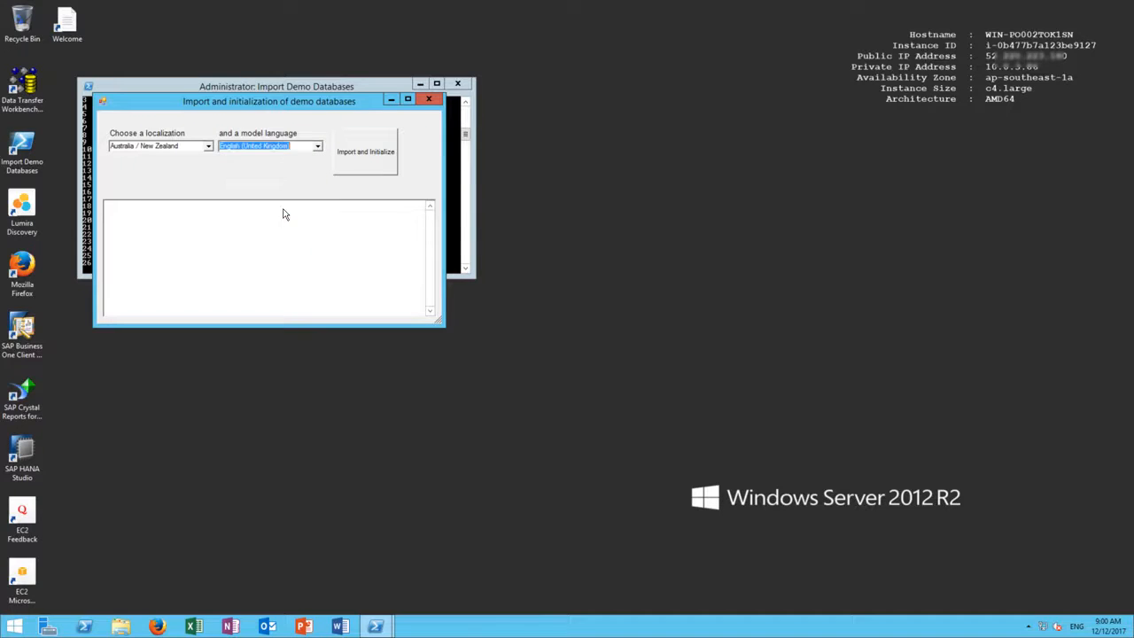
{"action": "left_click", "coordinate": [369, 152]}
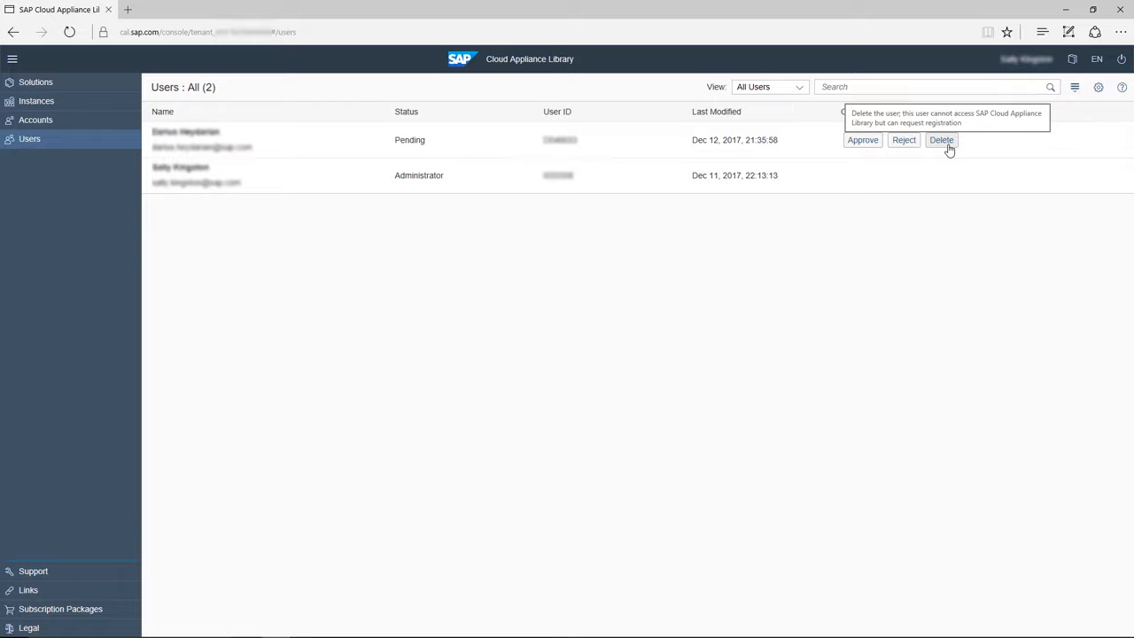
Approve the pending user in SAP Cloud Appliance Library and open the list of cloud provider accounts.
{"action": "left_click", "coordinate": [865, 141]}
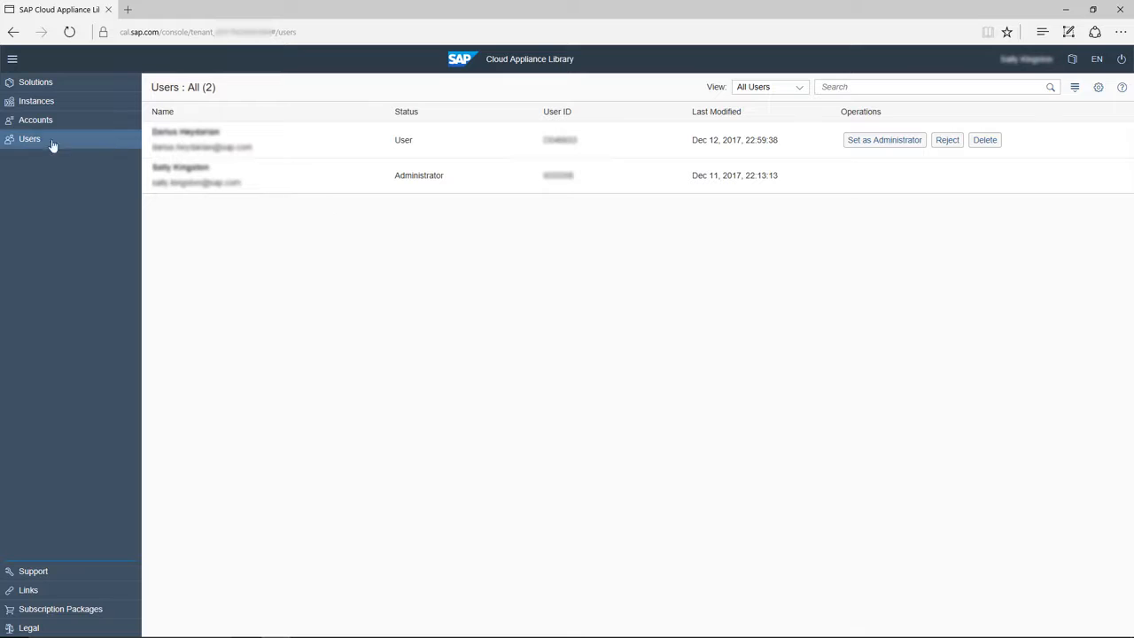
{"action": "left_click", "coordinate": [32, 120]}
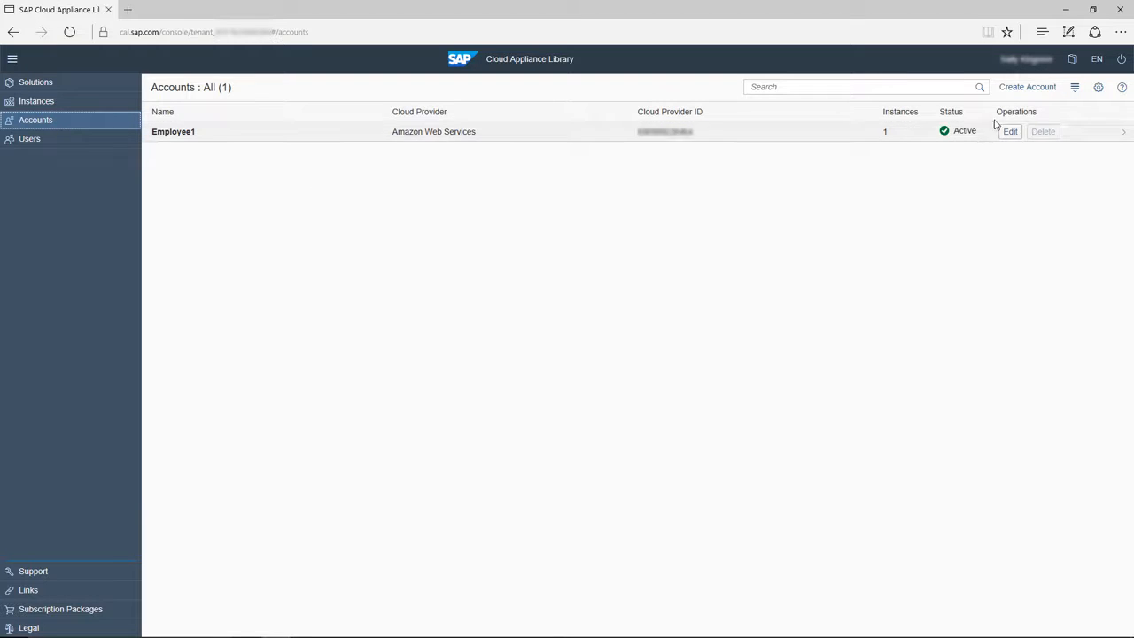
Start creating an account named Employee2 with Amazon Web Services as the cloud provider.
{"action": "left_click", "coordinate": [1027, 88]}
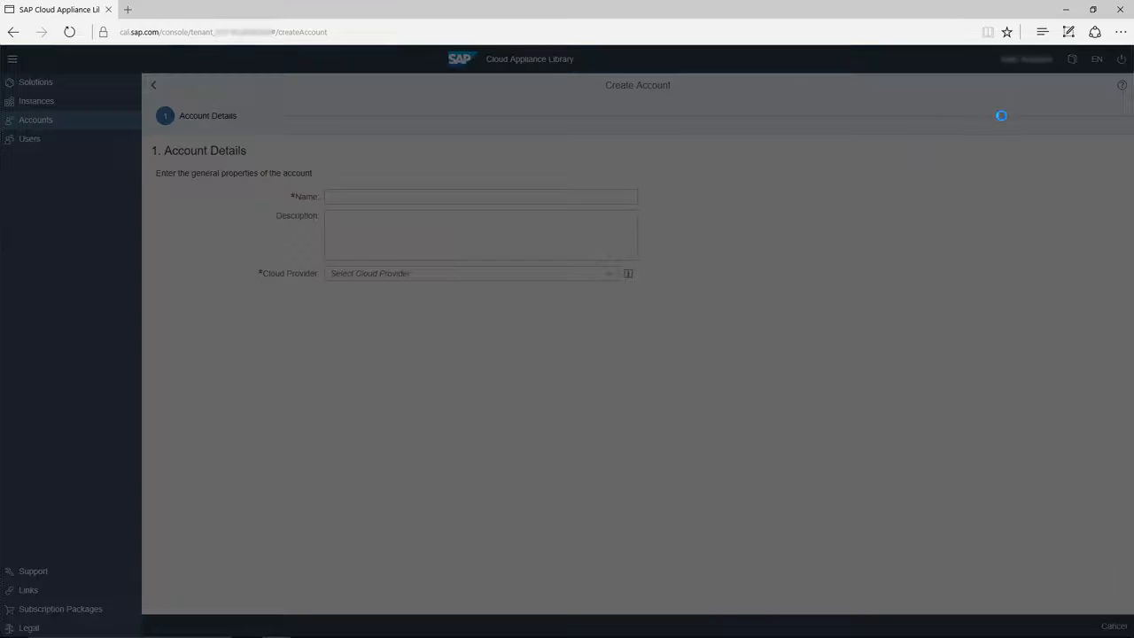
{"action": "type", "text": "Employ"}
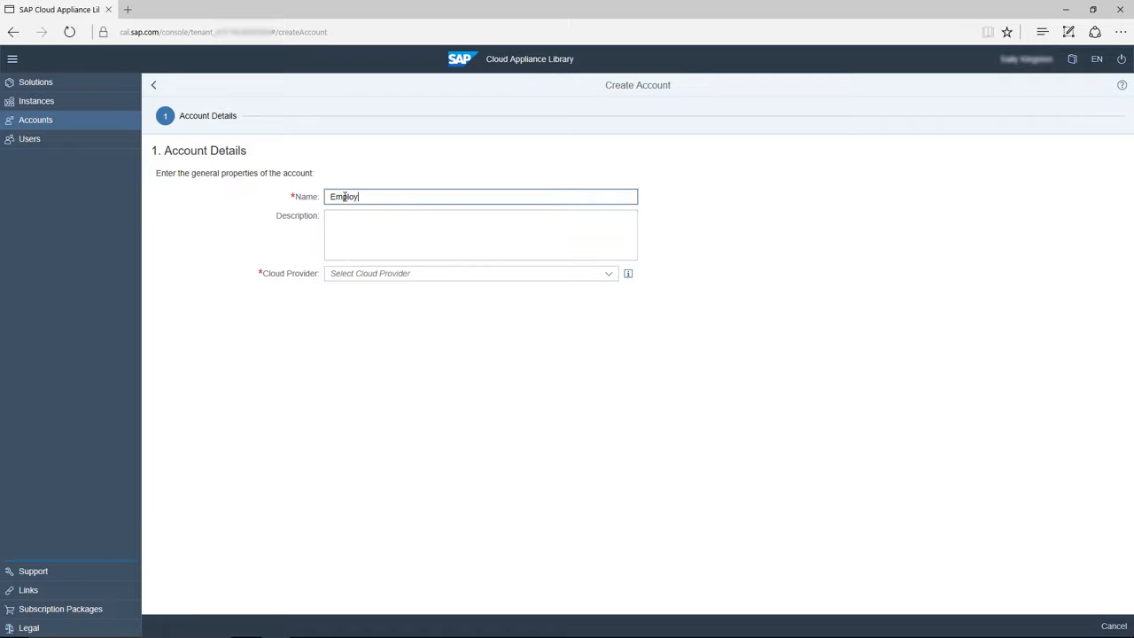
{"action": "type", "text": "ee2"}
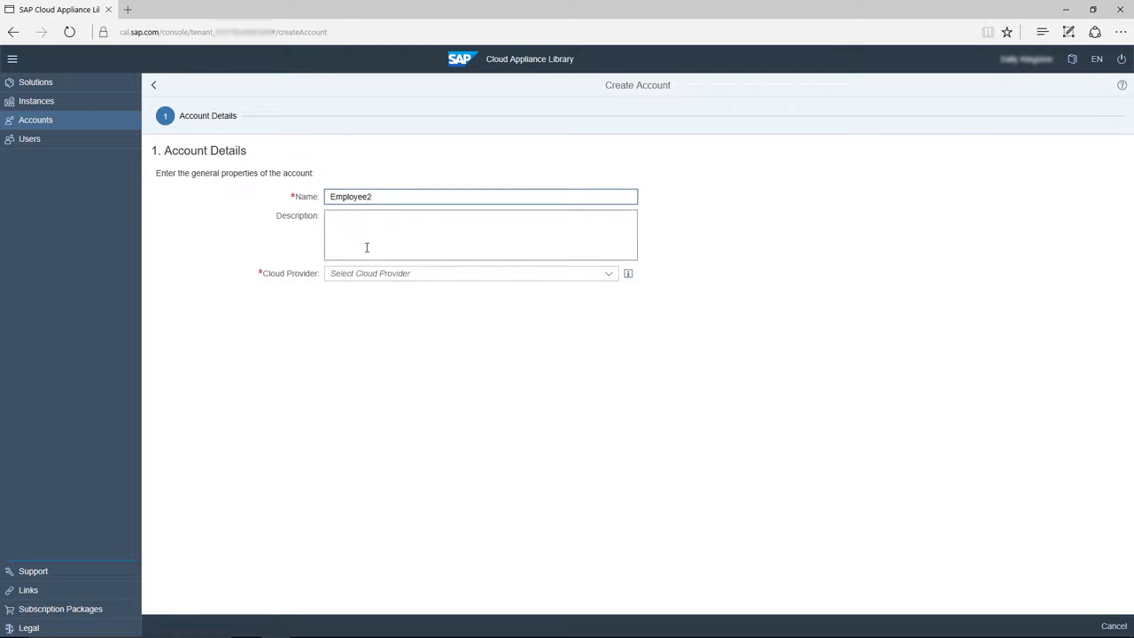
{"action": "left_click", "coordinate": [390, 275]}
{"action": "left_click", "coordinate": [400, 290]}
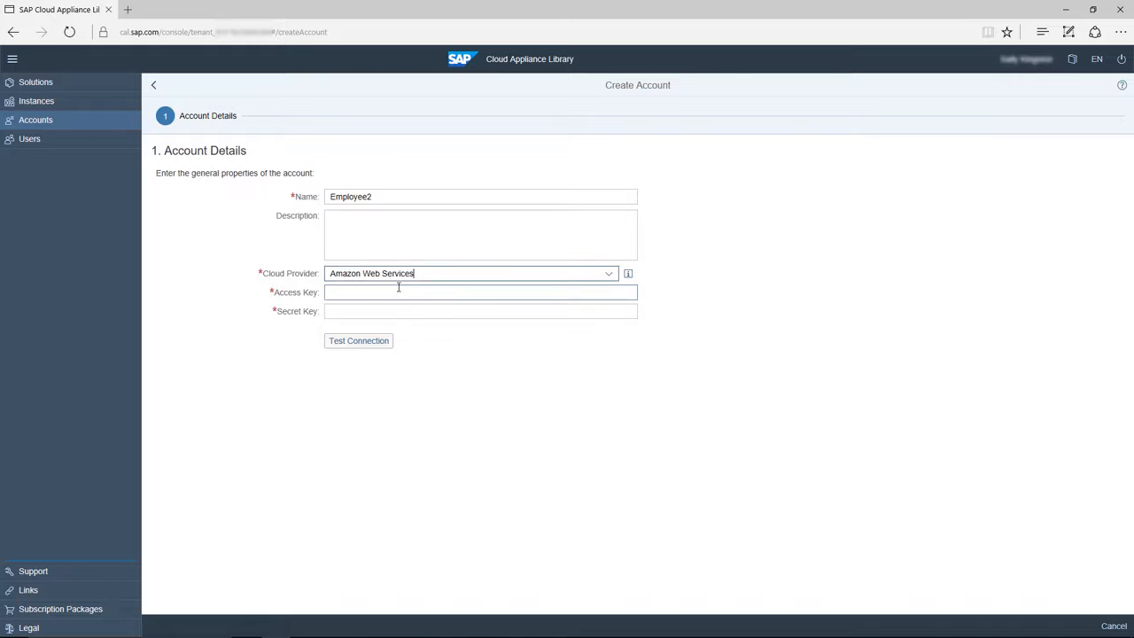
Paste the access key and secret key for the Employee2 account, and test the connection before continuing to the account users.
{"action": "left_click", "coordinate": [395, 291]}
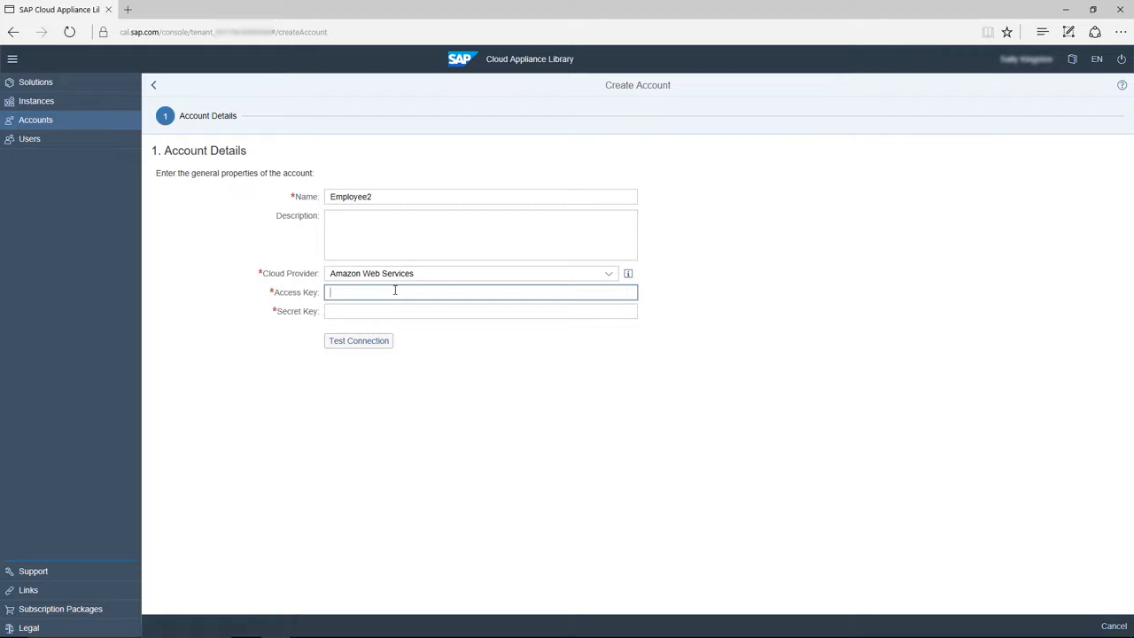
{"action": "key", "text": "ctrl+v"}
{"action": "left_click", "coordinate": [360, 310]}
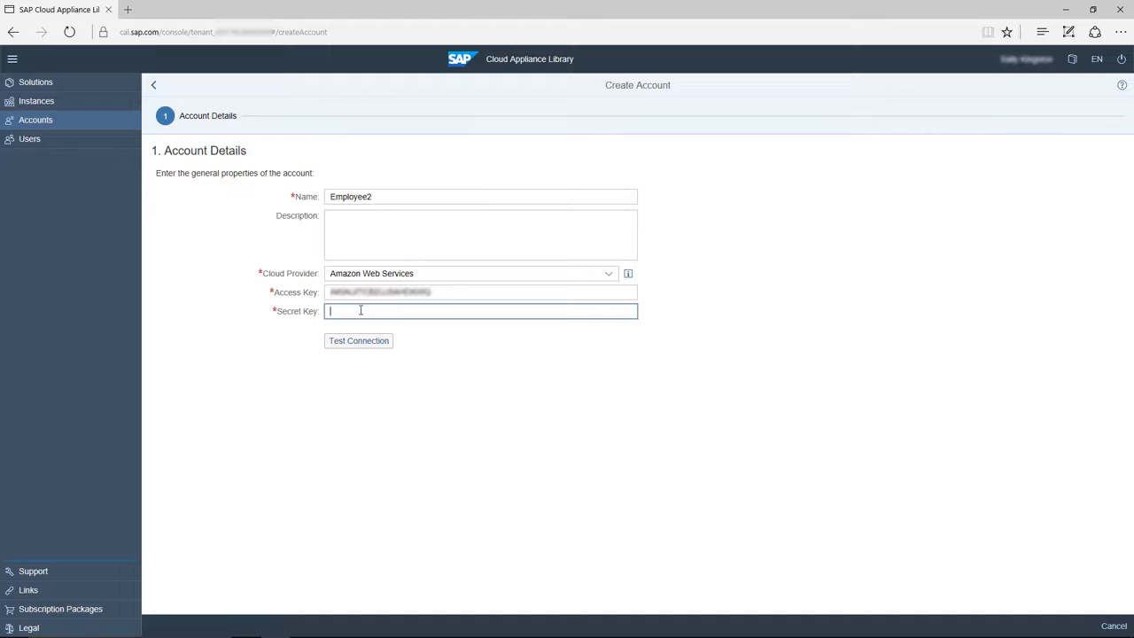
{"action": "key", "text": "ctrl+v"}
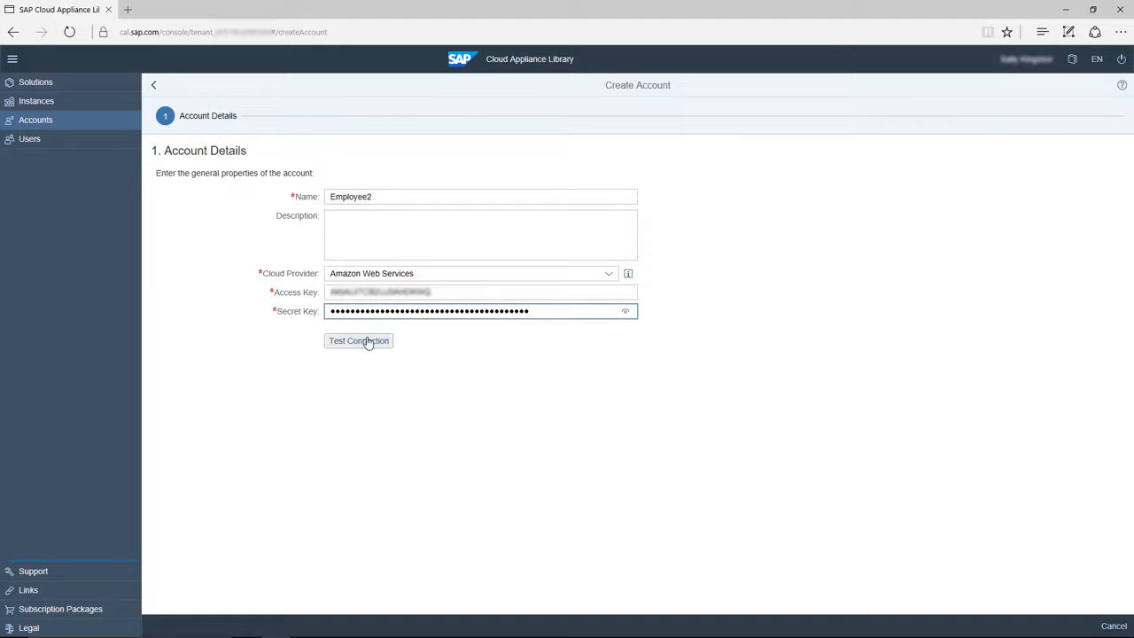
{"action": "left_click", "coordinate": [369, 344]}
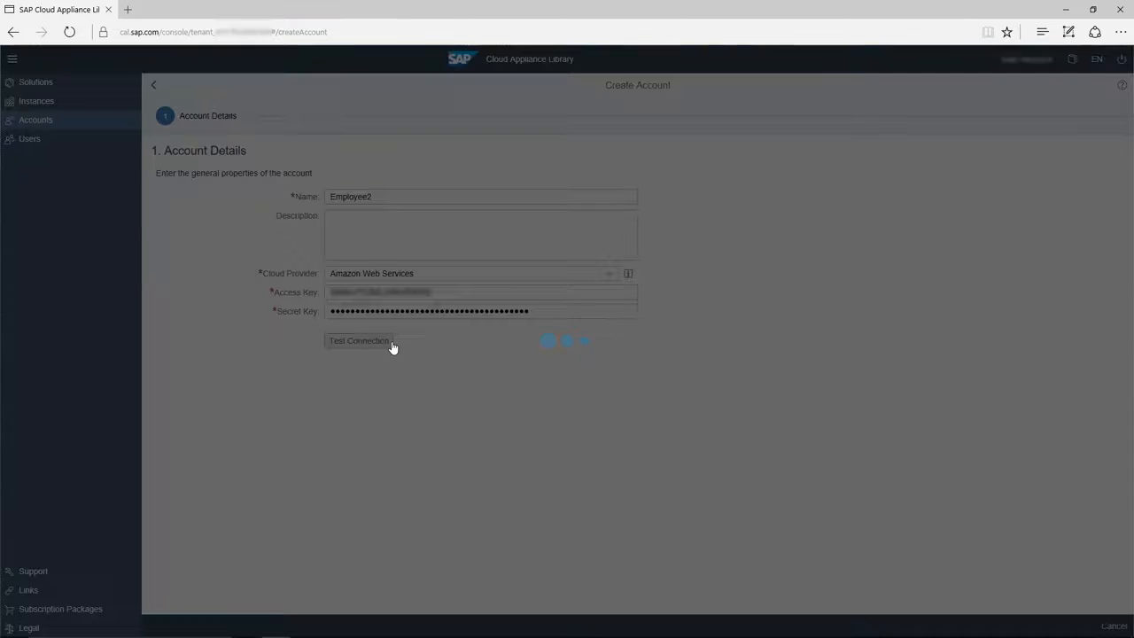
{"action": "left_click", "coordinate": [165, 376]}
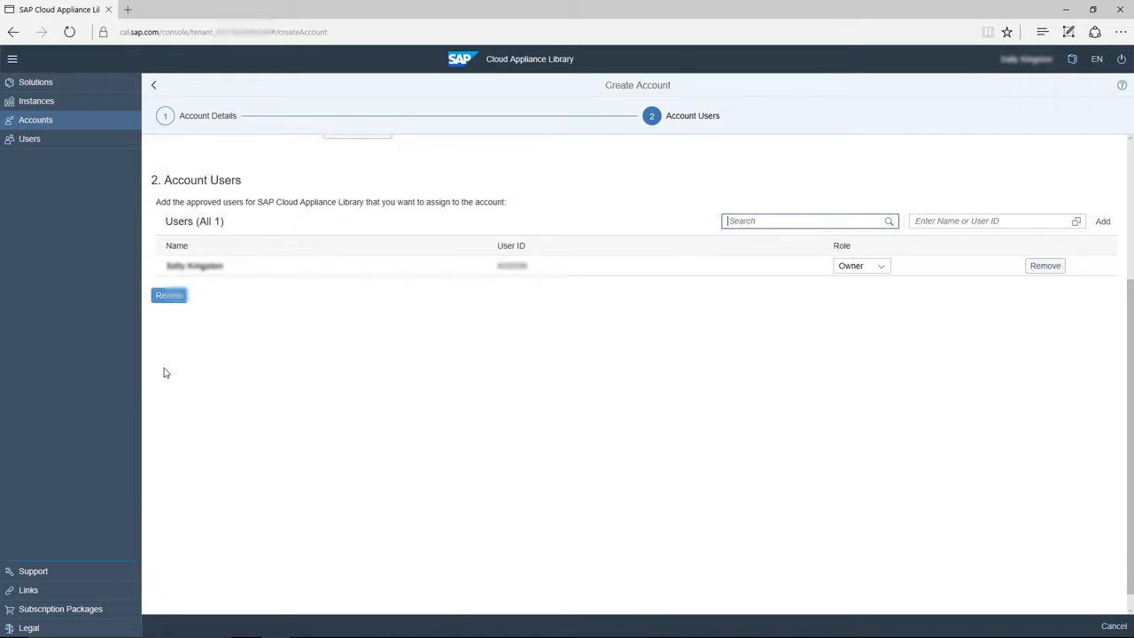
Add the other approved user to the account users and set that user's role to Owner.
{"action": "left_click", "coordinate": [1077, 225]}
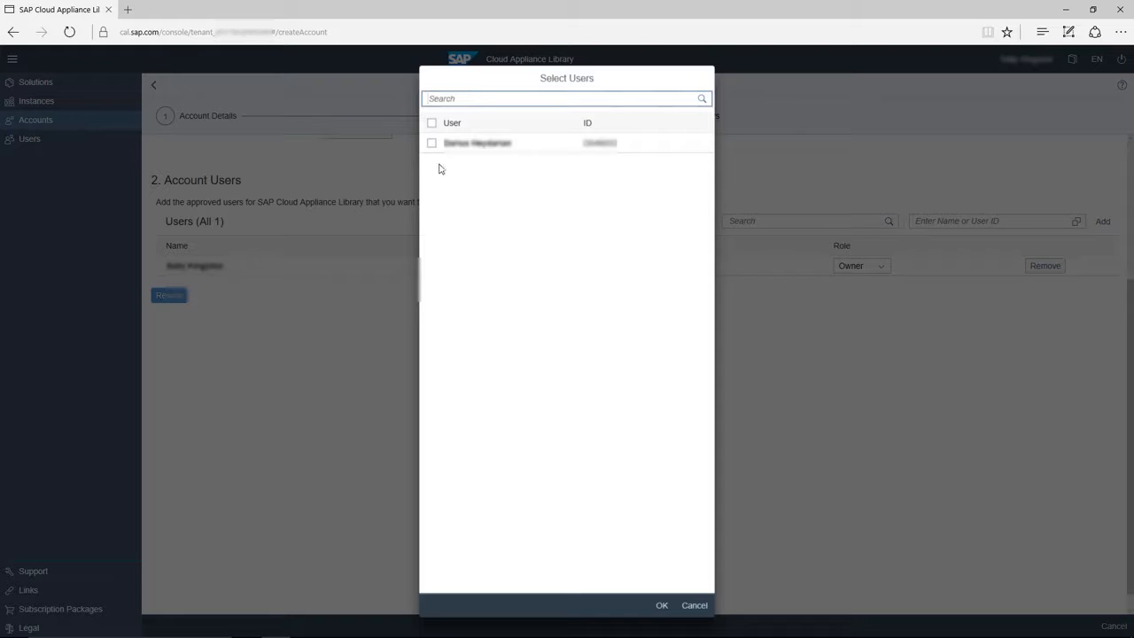
{"action": "left_click", "coordinate": [432, 144]}
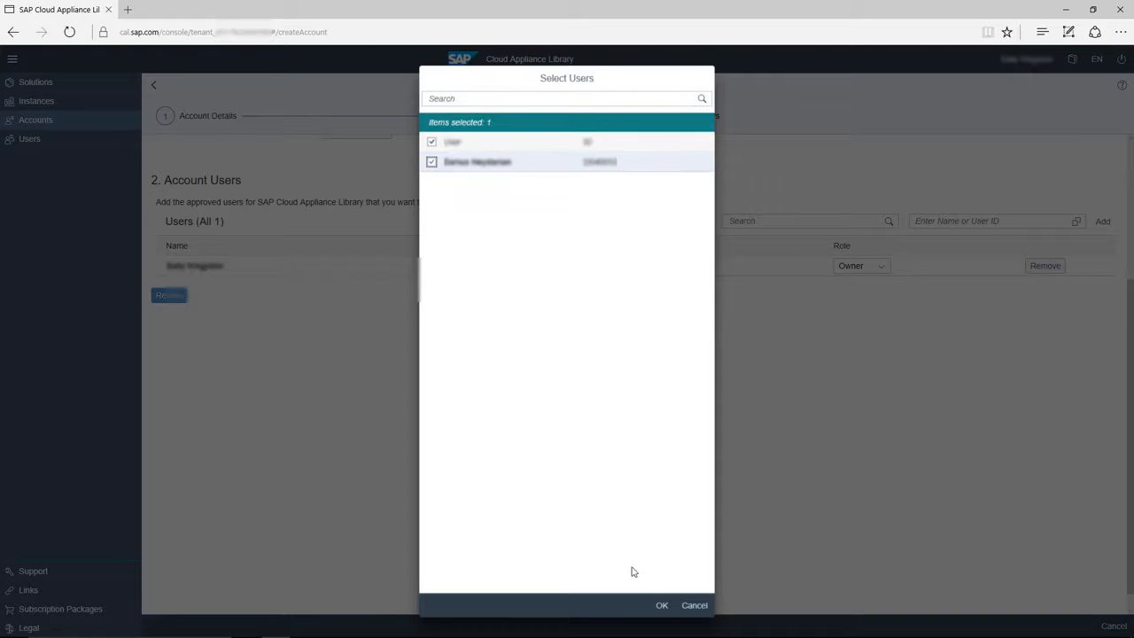
{"action": "left_click", "coordinate": [661, 605]}
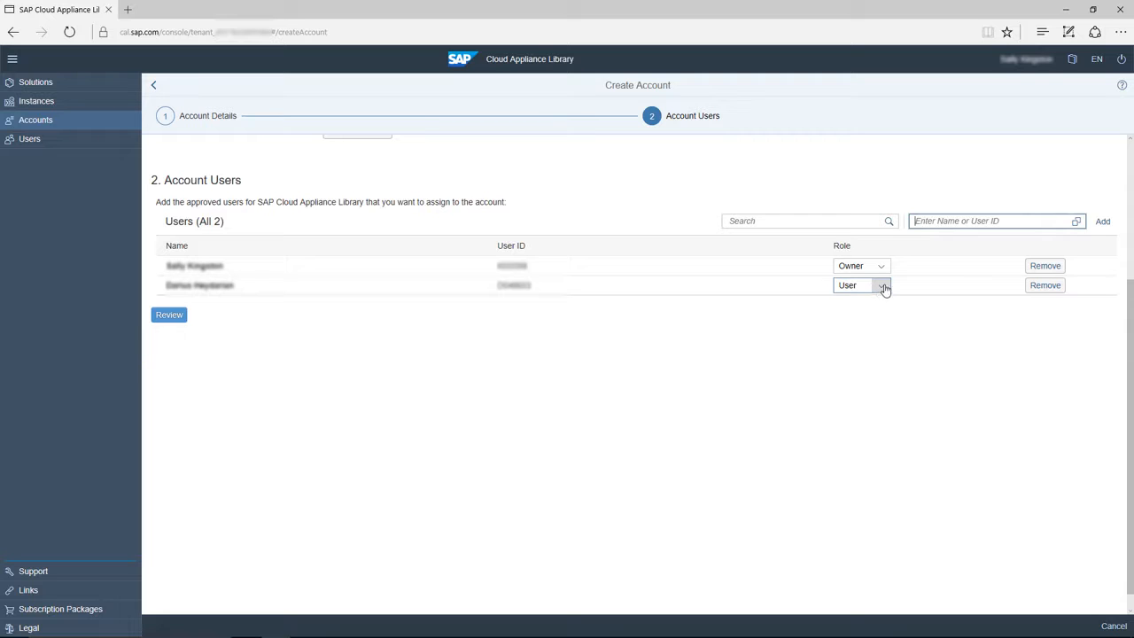
{"action": "left_click", "coordinate": [883, 285]}
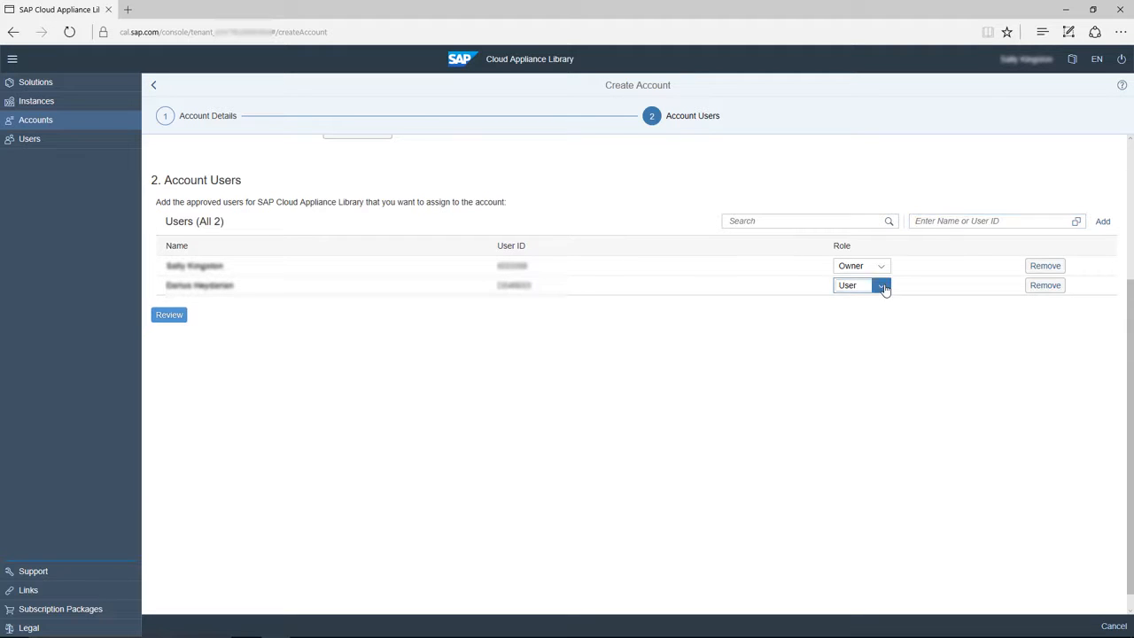
{"action": "left_click", "coordinate": [875, 302]}
Review and create the Employee2 account, and open its details from the accounts list.
{"action": "left_click", "coordinate": [170, 314]}
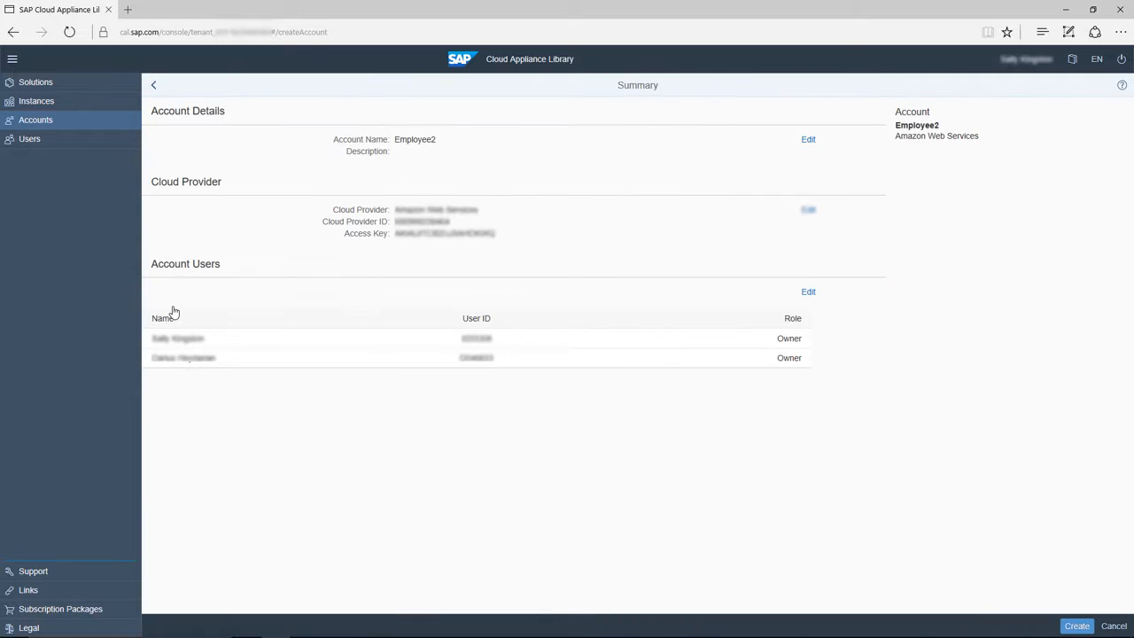
{"action": "left_click", "coordinate": [1077, 626]}
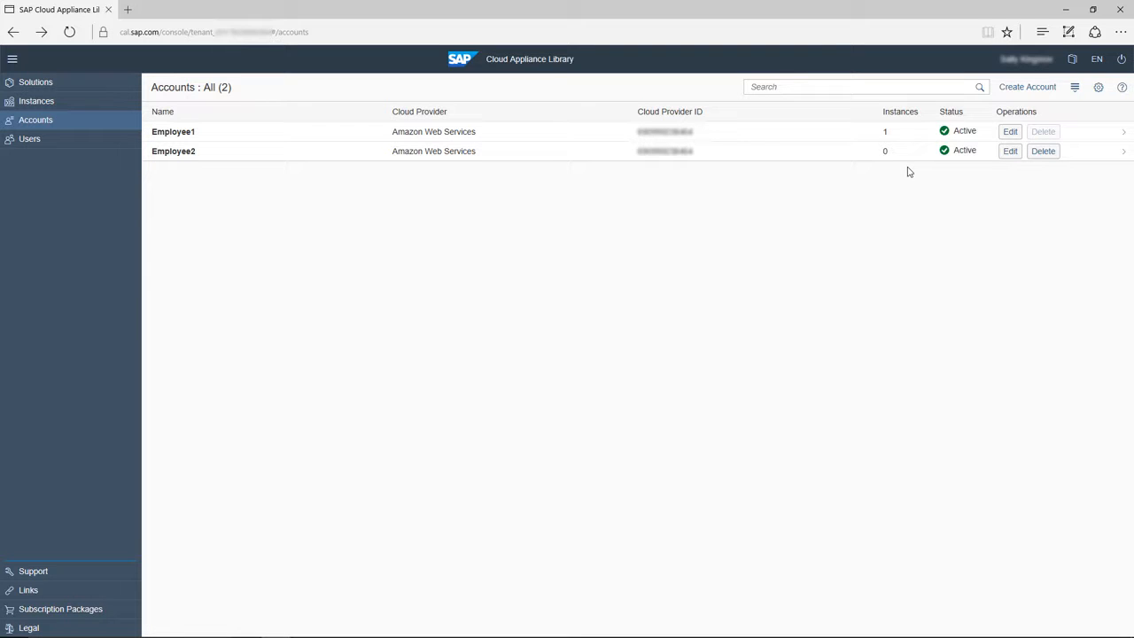
{"action": "left_click", "coordinate": [791, 154]}
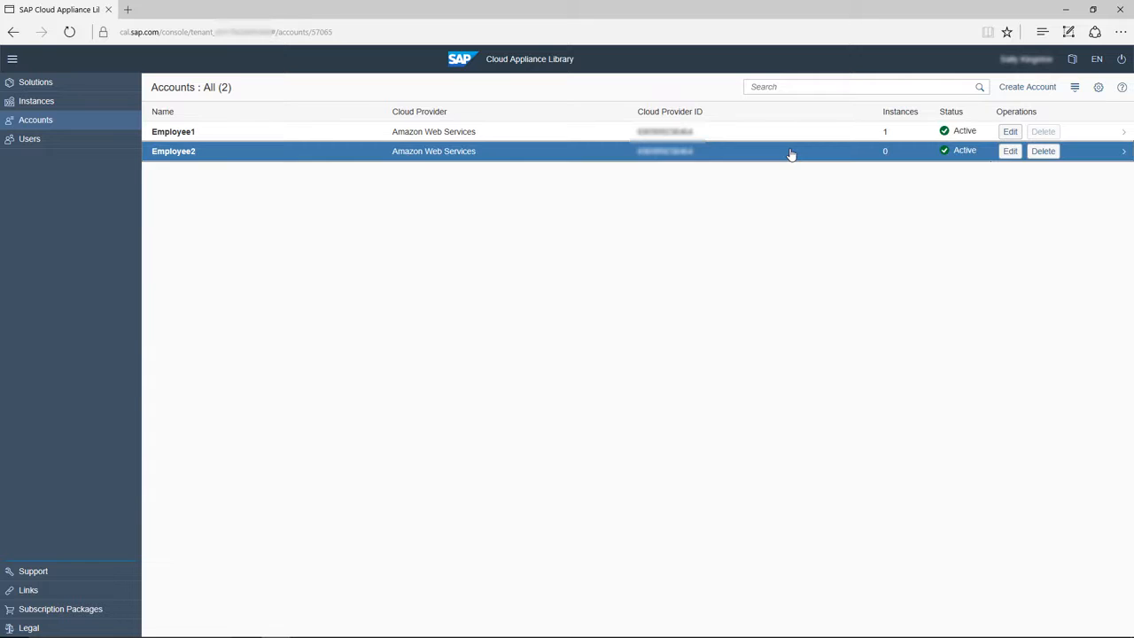